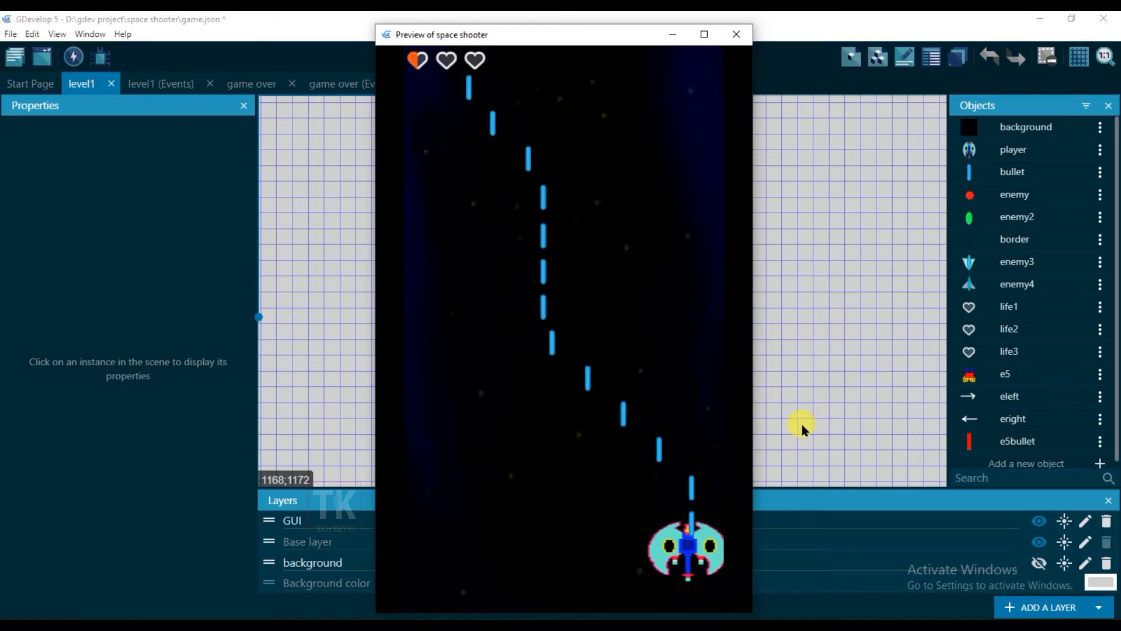
Play-test the space shooter preview by steering the ship left and right beneath the boss enemy
{"action": "key", "text": "Left"}
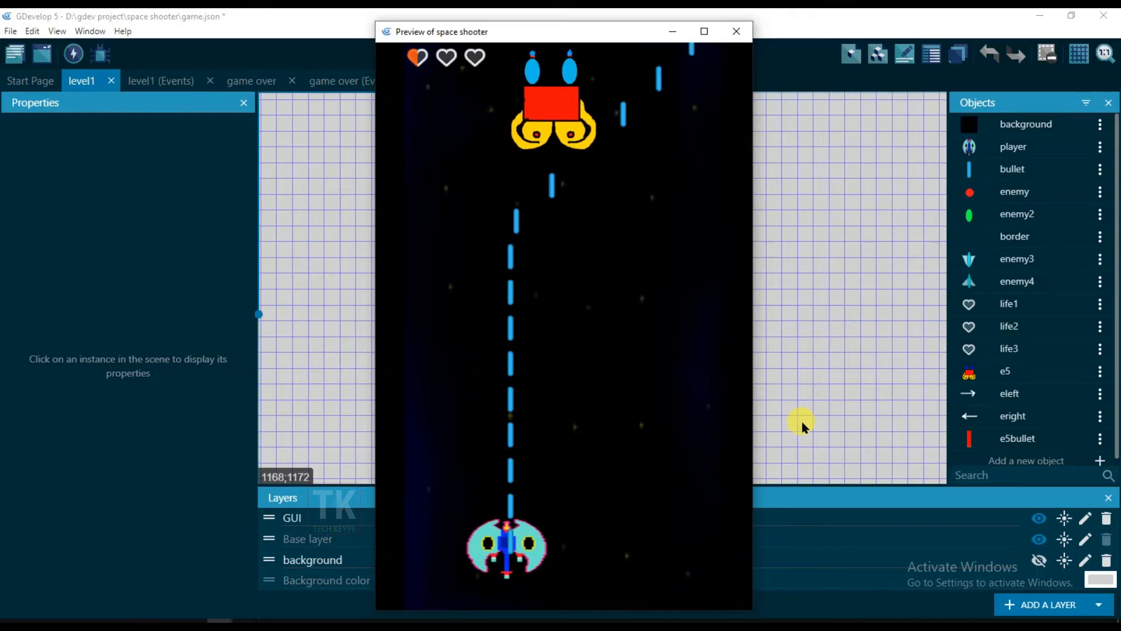
{"action": "key", "text": "Left"}
{"action": "key", "text": "Right"}
{"action": "key", "text": "Right"}
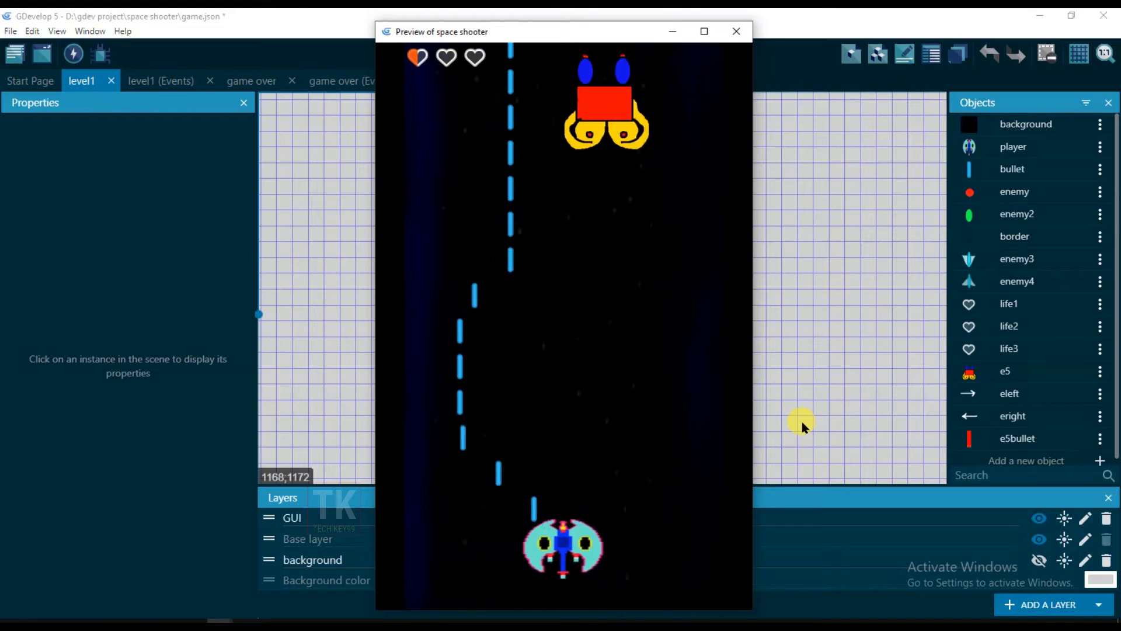
{"action": "key", "text": "Left"}
{"action": "key", "text": "Left"}
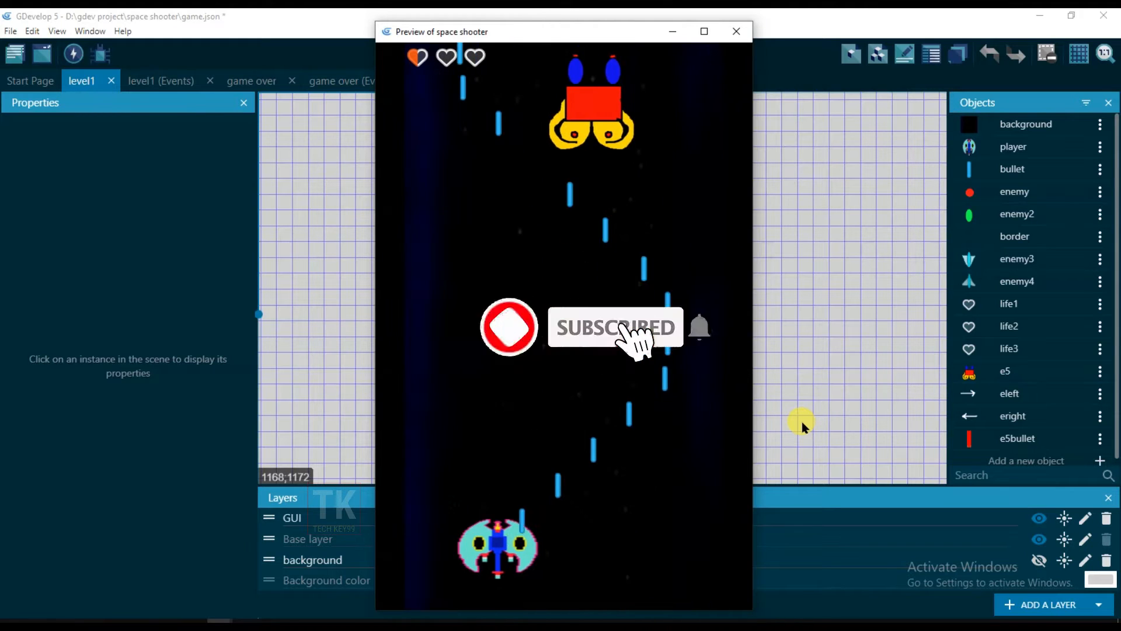
{"action": "key", "text": "Right"}
{"action": "key", "text": "Right"}
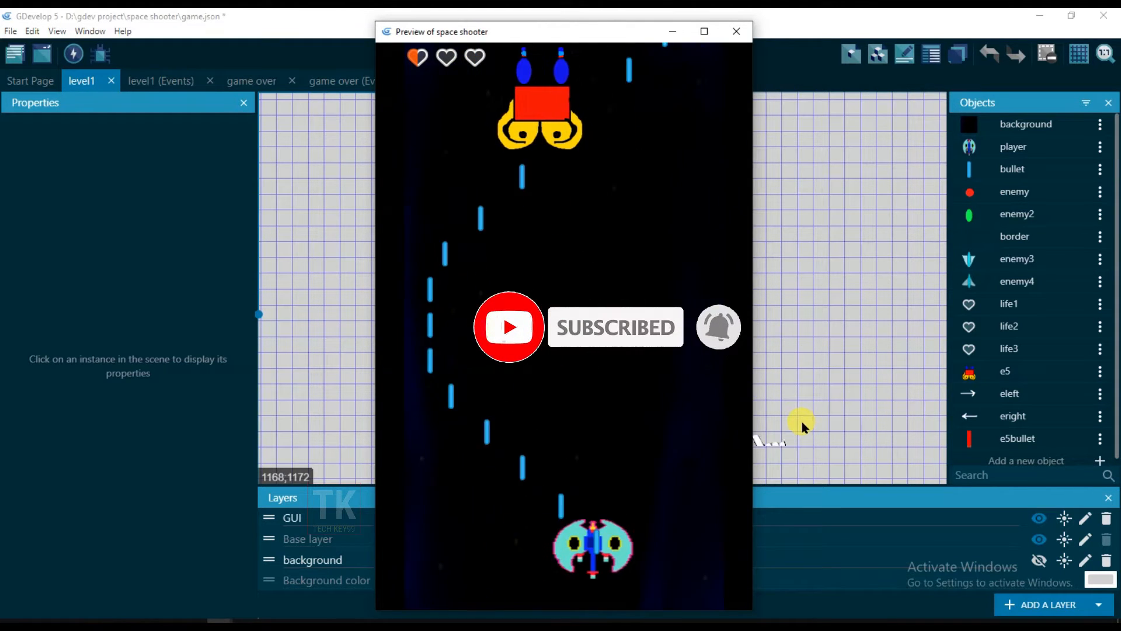
{"action": "key", "text": "Left"}
{"action": "key", "text": "Left"}
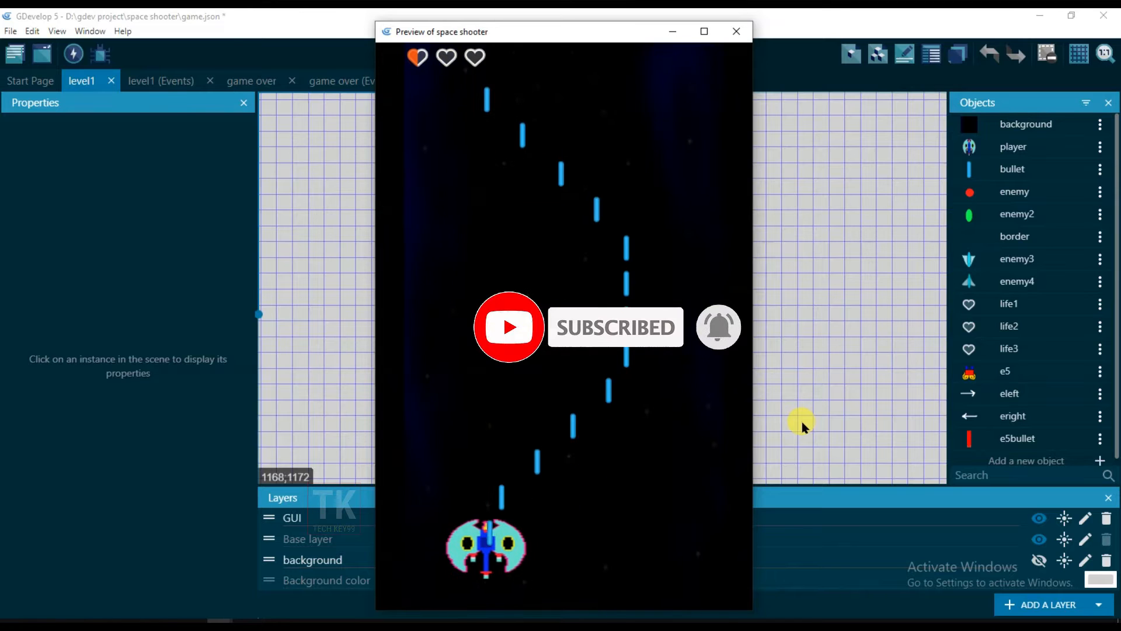
{"action": "key", "text": "Right"}
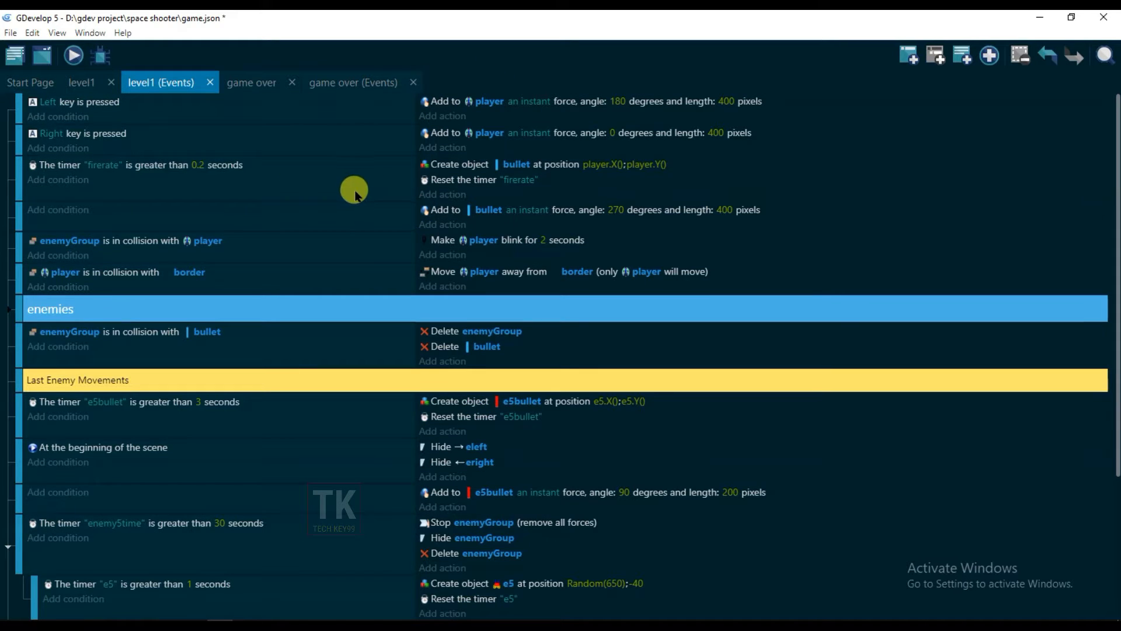
Start a Play a sound action in the event for the "firerate" timer
{"action": "left_click", "coordinate": [454, 198]}
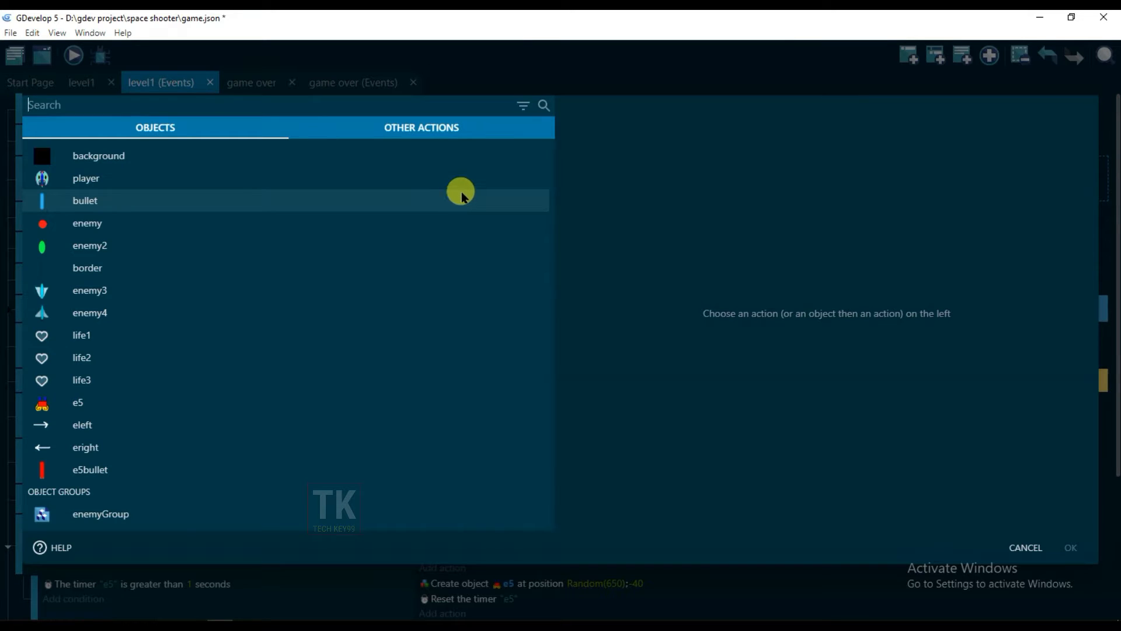
{"action": "left_click", "coordinate": [433, 127]}
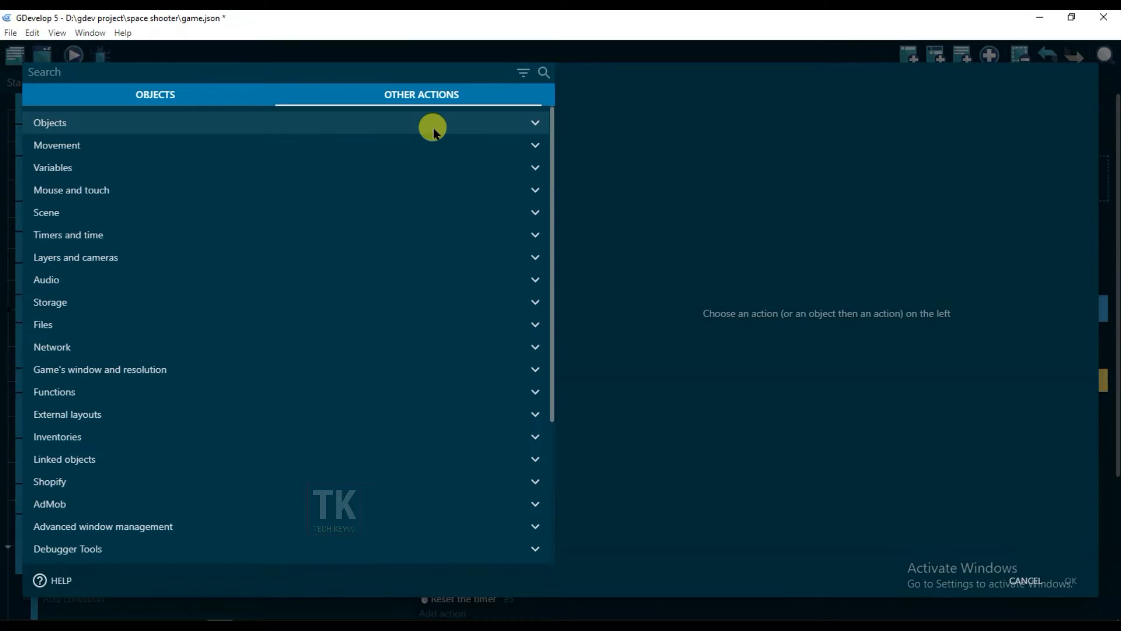
{"action": "left_click", "coordinate": [109, 285]}
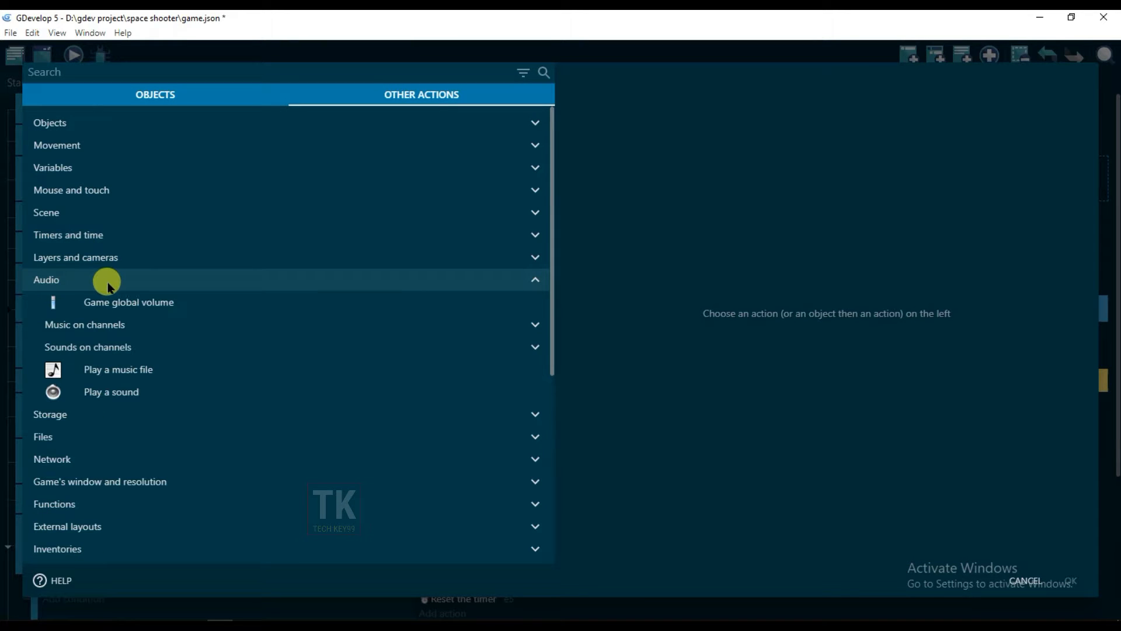
{"action": "left_click", "coordinate": [137, 395]}
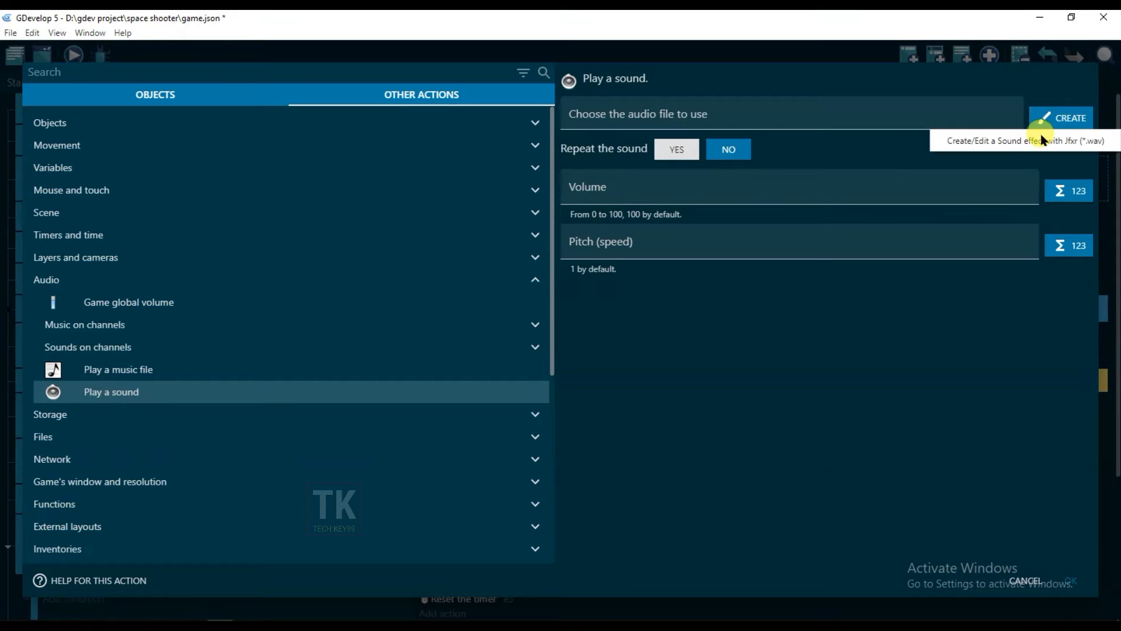
Create the action's audio in the Jfxr sound editor, trying a new Laser/shoot effect and then selecting the Laser/shoot 10 sound
{"action": "left_click", "coordinate": [1014, 146]}
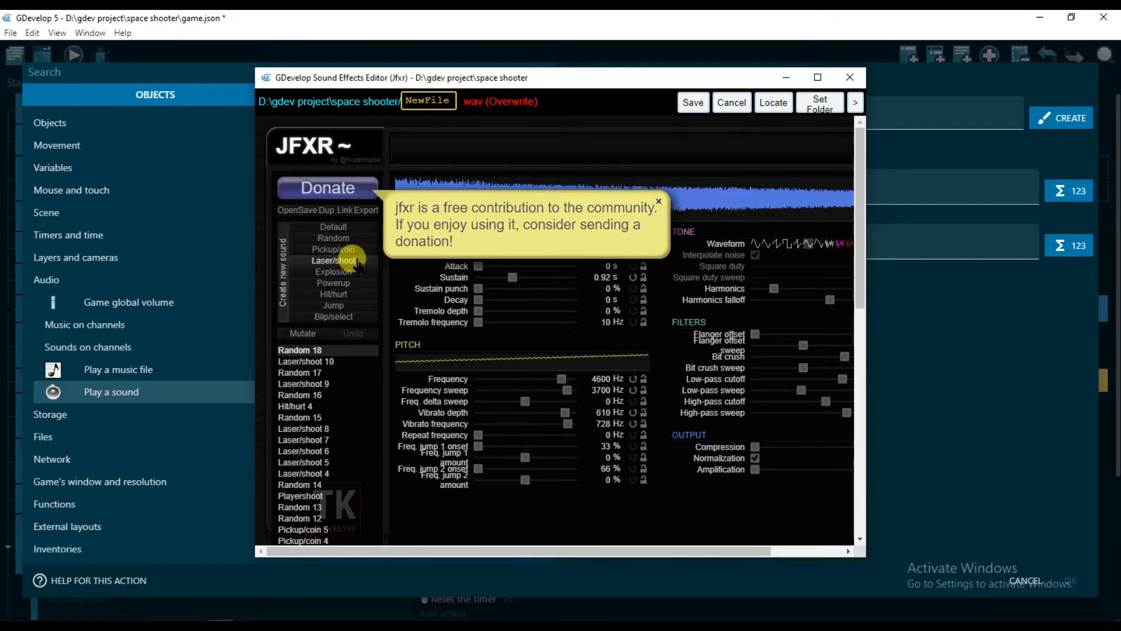
{"action": "left_click", "coordinate": [357, 262]}
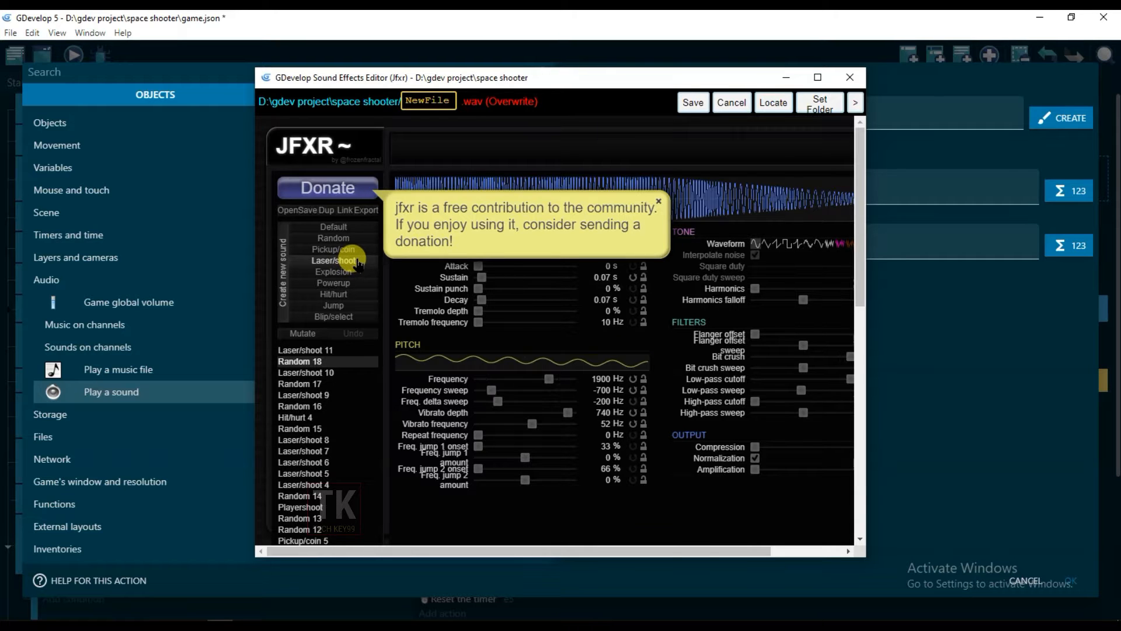
{"action": "left_click", "coordinate": [617, 203]}
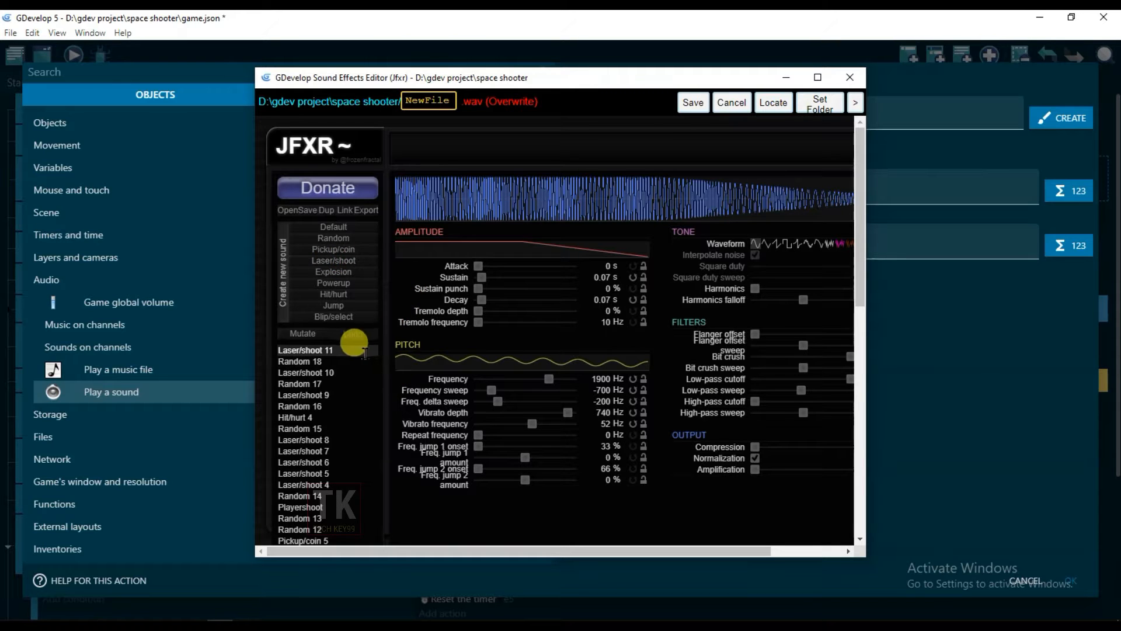
{"action": "left_click", "coordinate": [352, 372]}
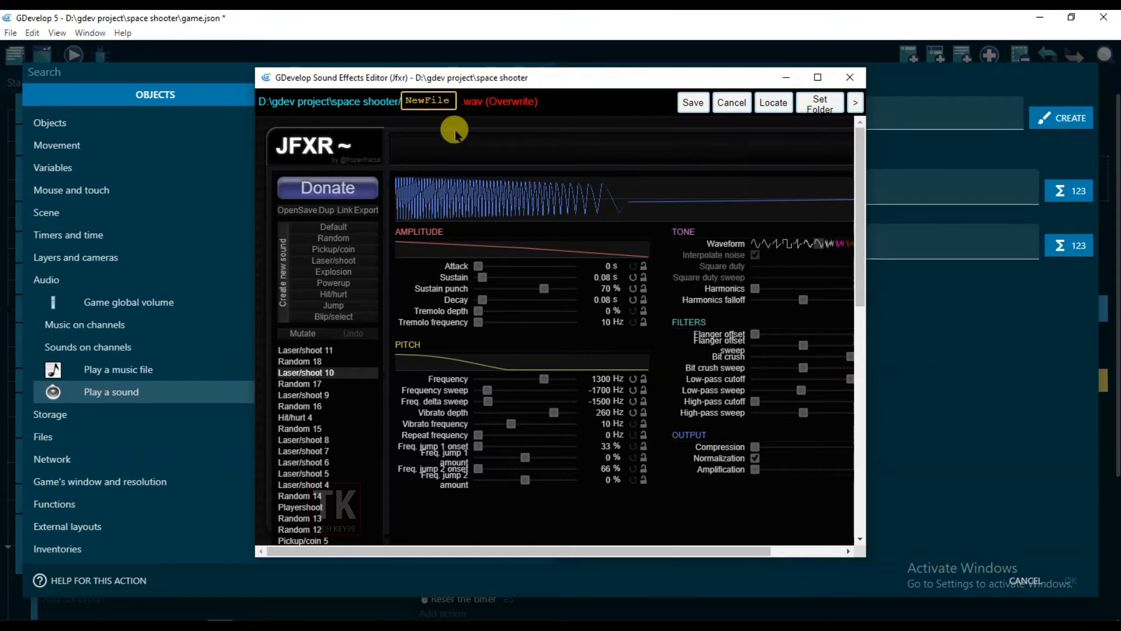
Save the selected sound as shoot.wav and confirm the Play a sound action
{"action": "double_click", "coordinate": [437, 100]}
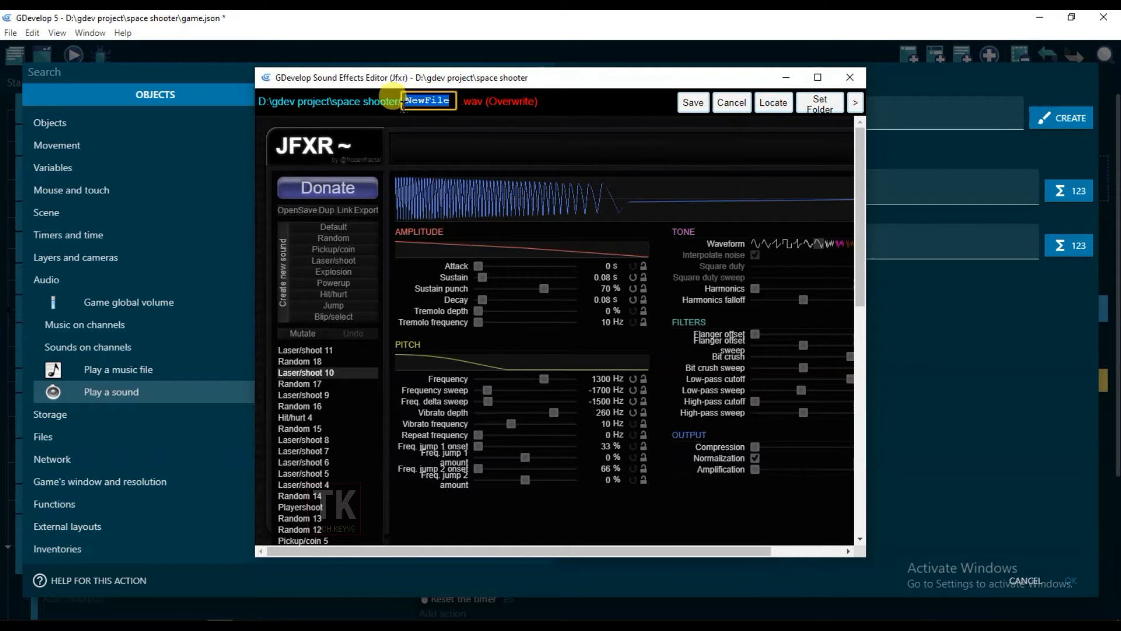
{"action": "type", "text": "shoot"}
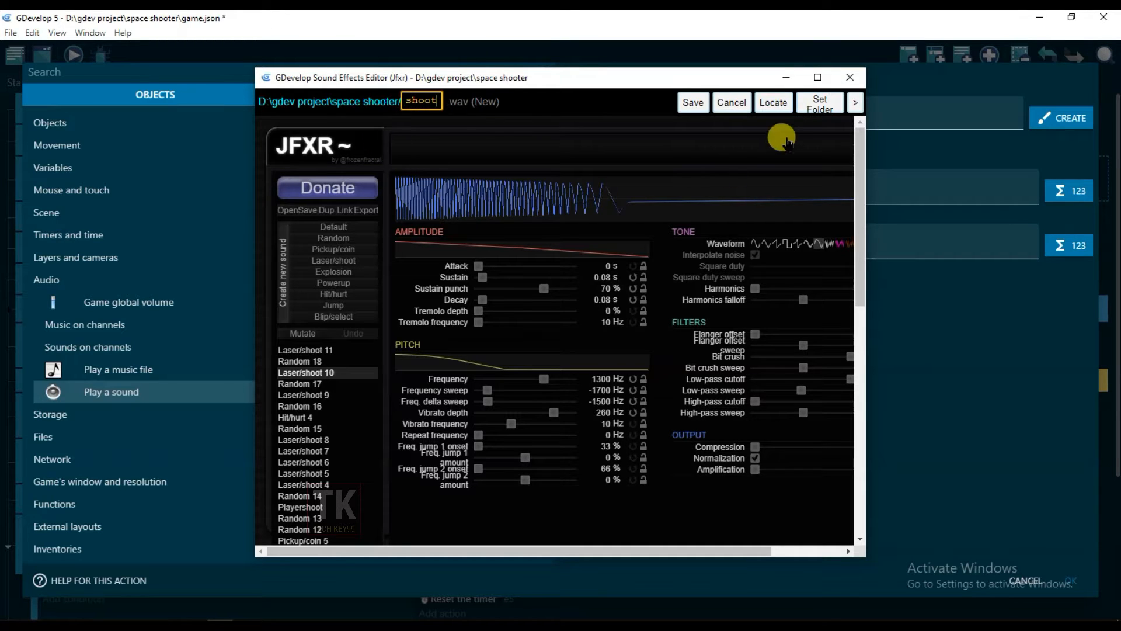
{"action": "left_click", "coordinate": [693, 103]}
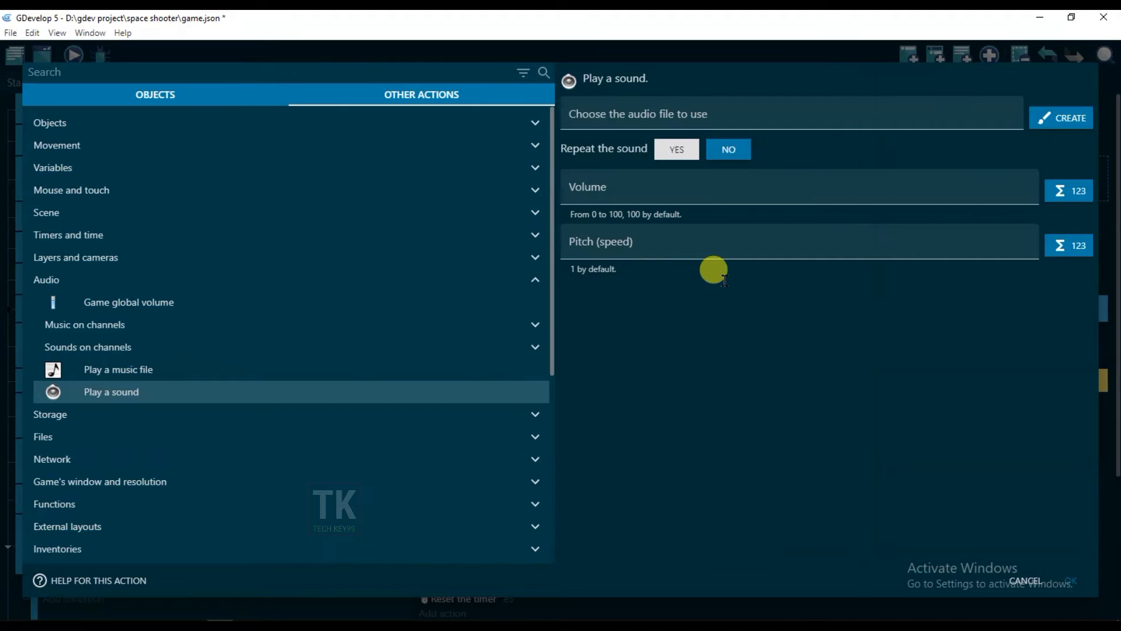
{"action": "left_click", "coordinate": [1077, 576]}
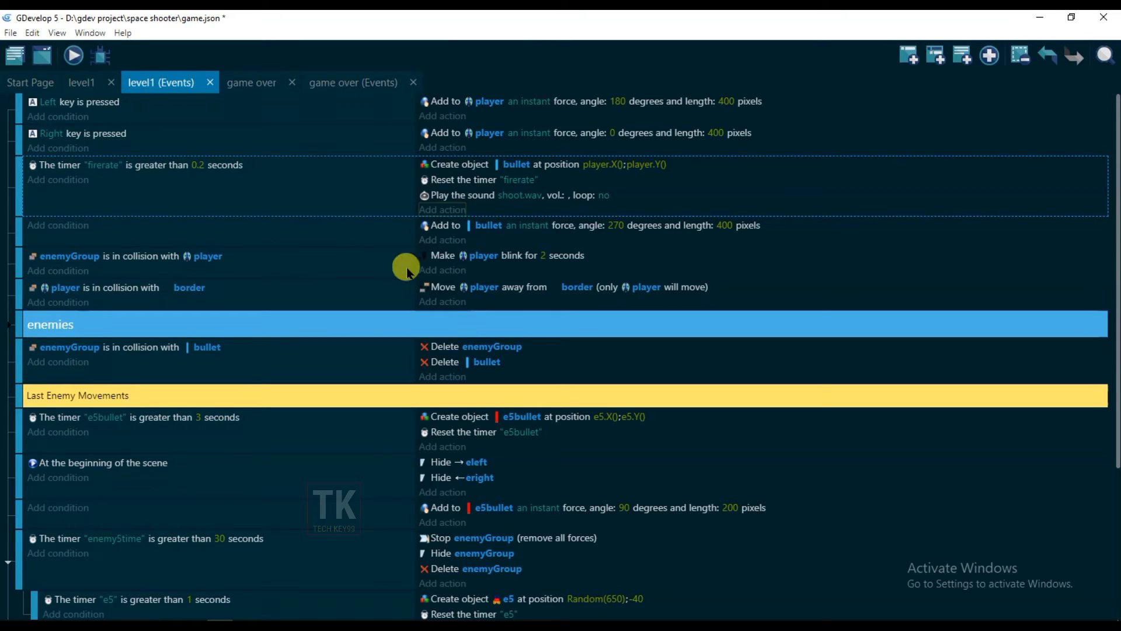
Start a Play a sound action in the event where enemyGroup collides with player
{"action": "left_click", "coordinate": [451, 271]}
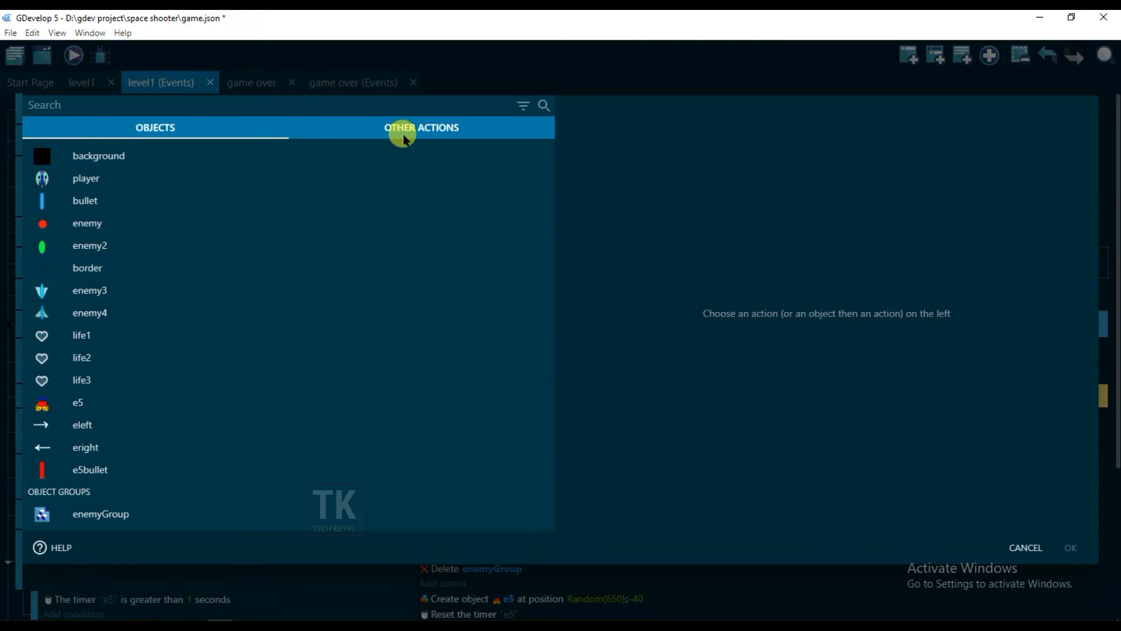
{"action": "left_click", "coordinate": [413, 130]}
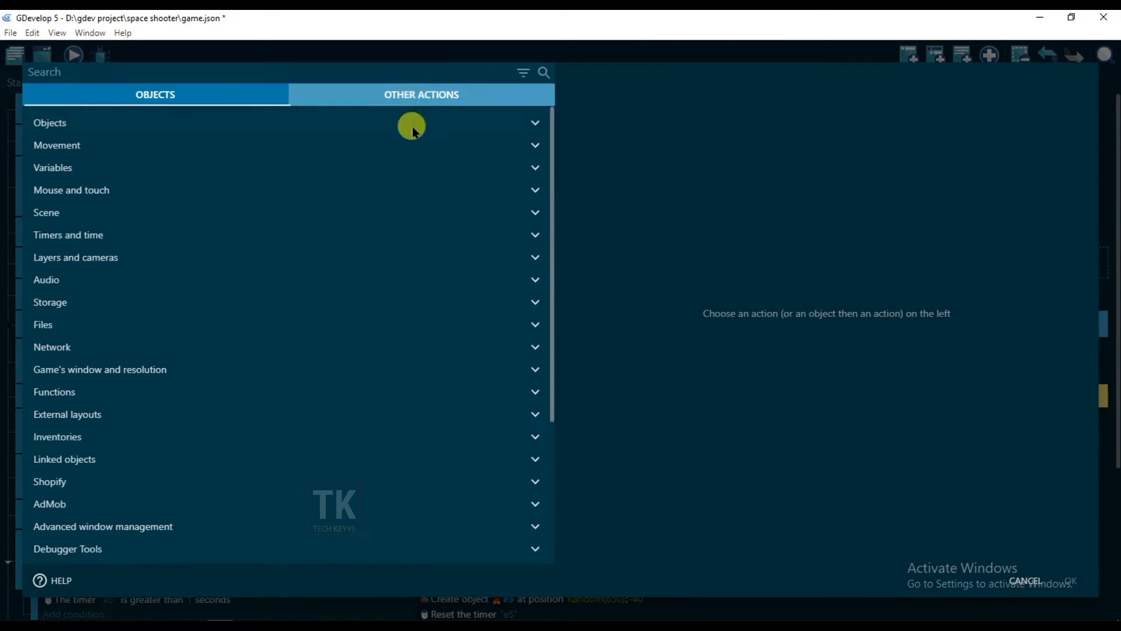
{"action": "left_click", "coordinate": [77, 281]}
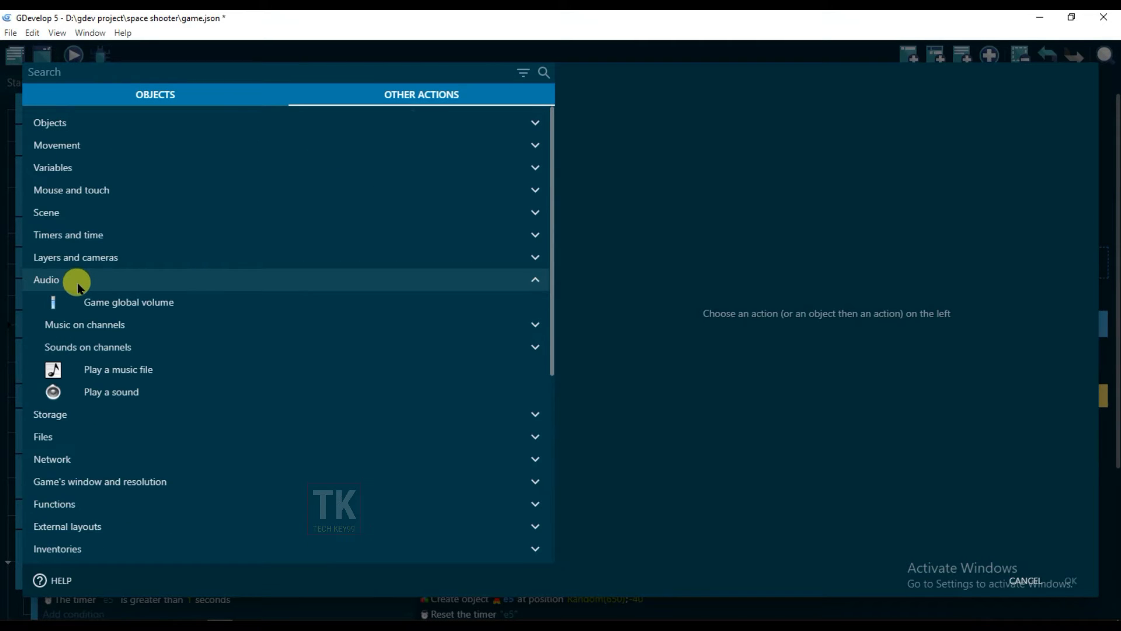
{"action": "left_click", "coordinate": [128, 392]}
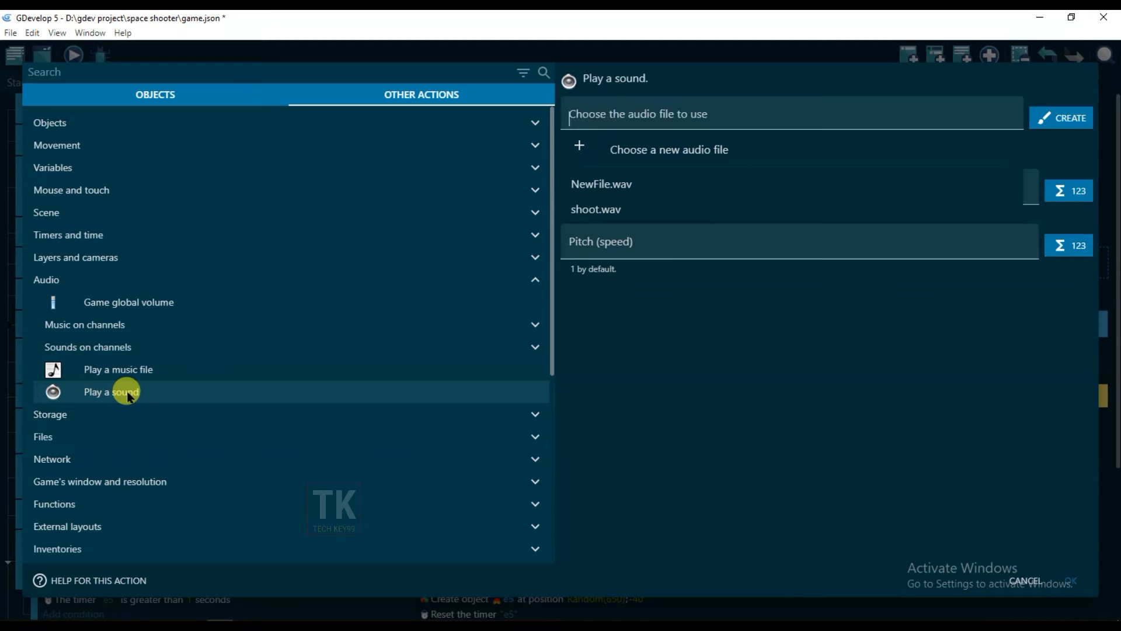
Create a new Hit/hurt sound effect for the action, save it as hurt.wav and confirm the action
{"action": "left_click", "coordinate": [1066, 119]}
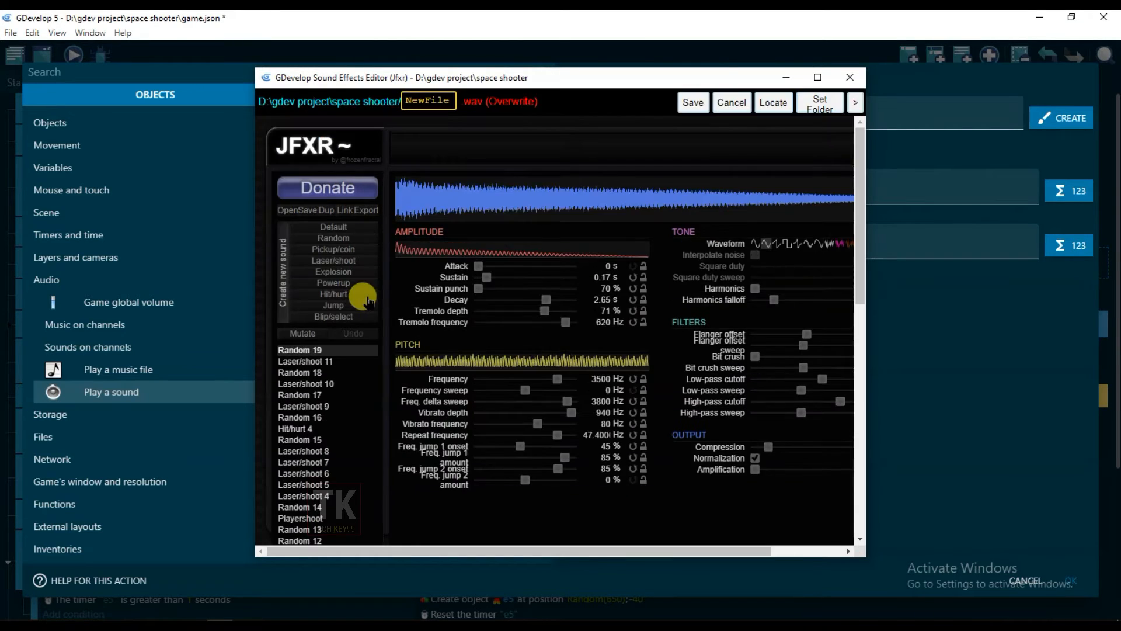
{"action": "left_click", "coordinate": [333, 294]}
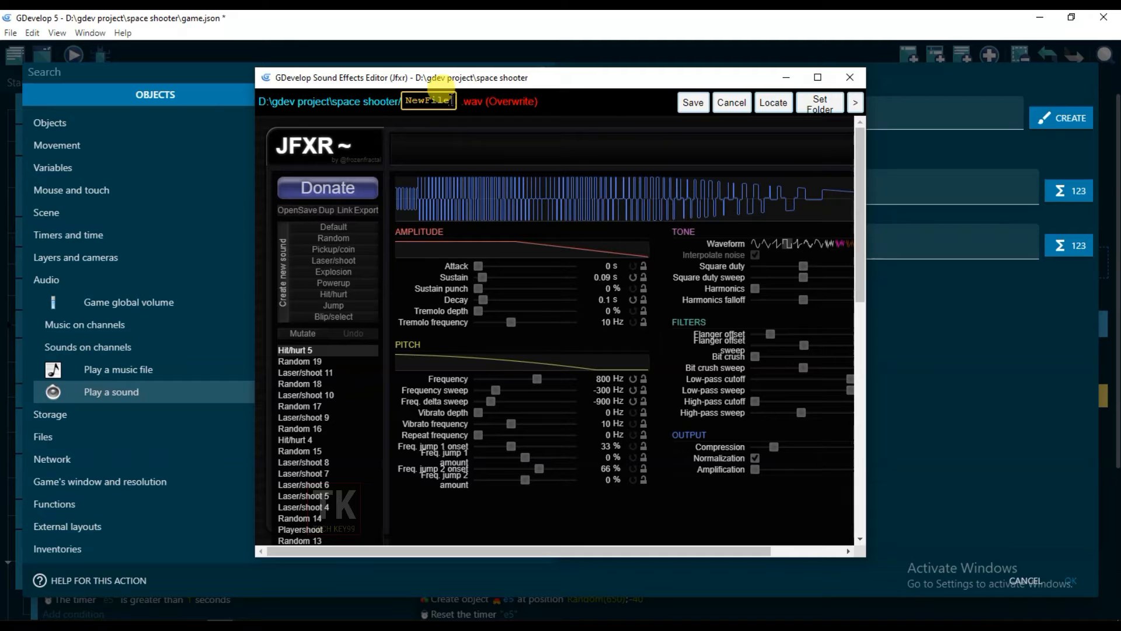
{"action": "double_click", "coordinate": [450, 100]}
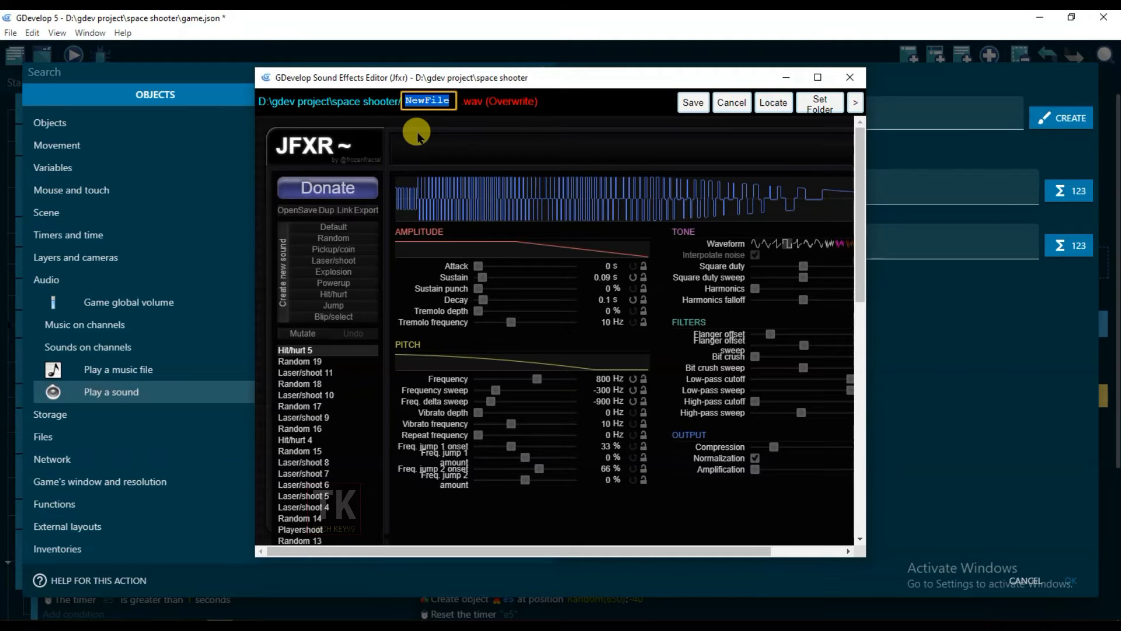
{"action": "type", "text": "hurt"}
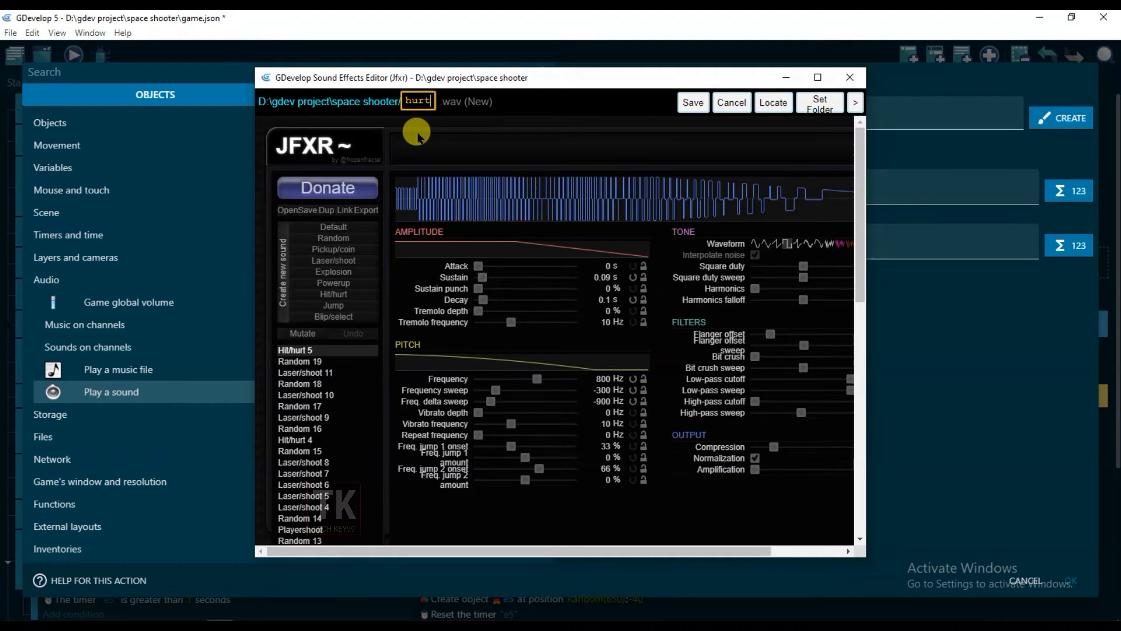
{"action": "left_click", "coordinate": [691, 105]}
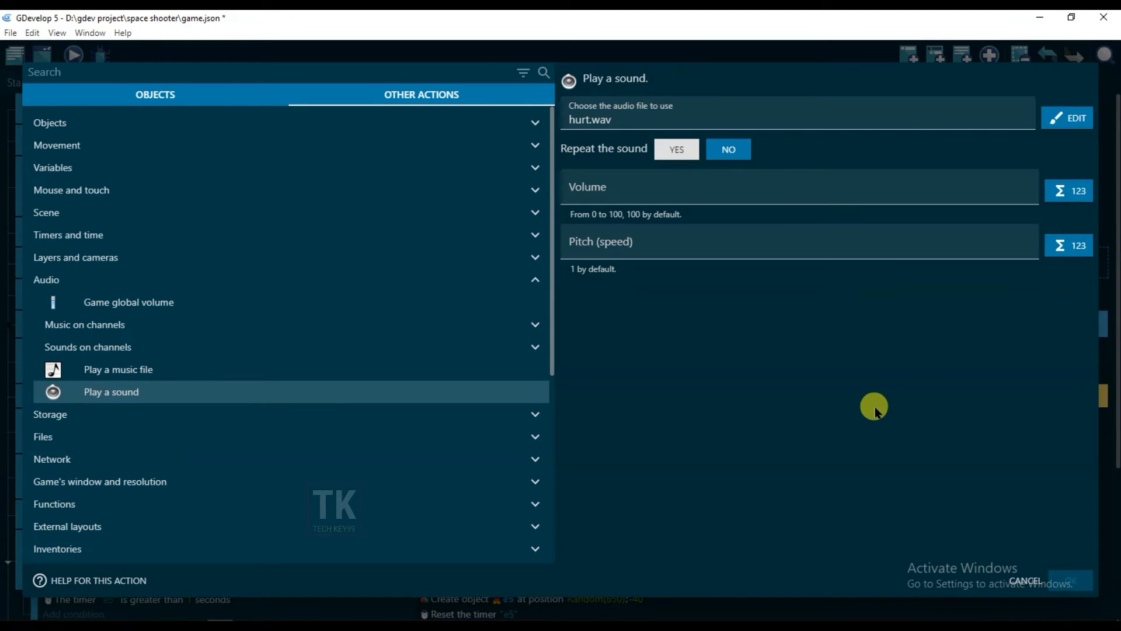
{"action": "key", "text": "Return"}
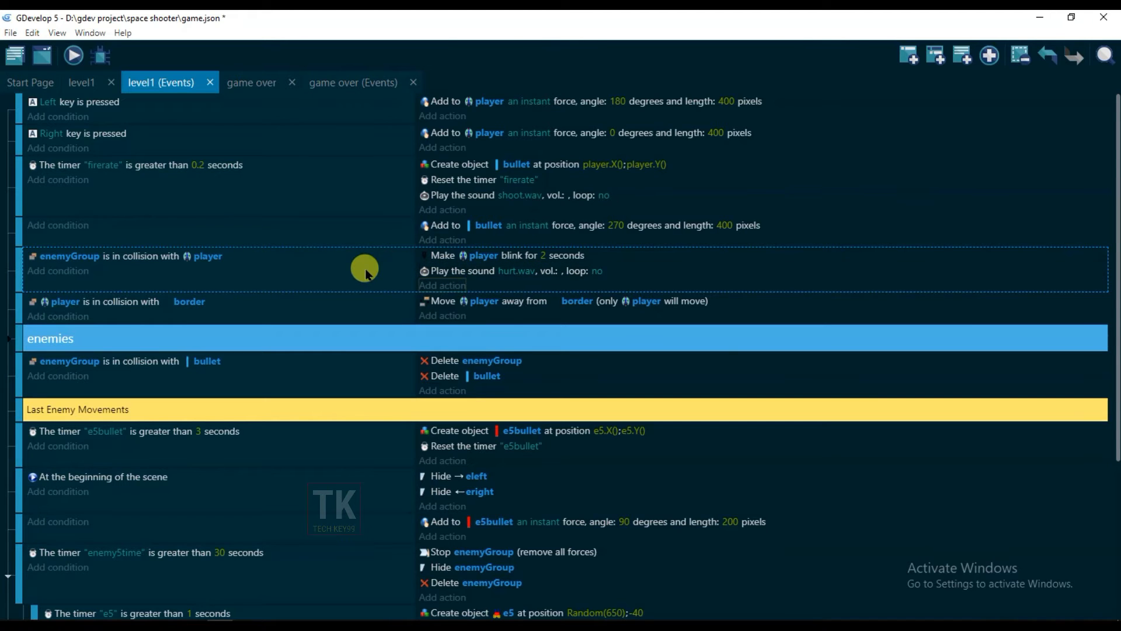
Copy the hurt.wav sound action into the event where enemyGroup collides with bullet
{"action": "scroll", "coordinate": [69, 296], "scroll_direction": "down", "scroll_amount": 3}
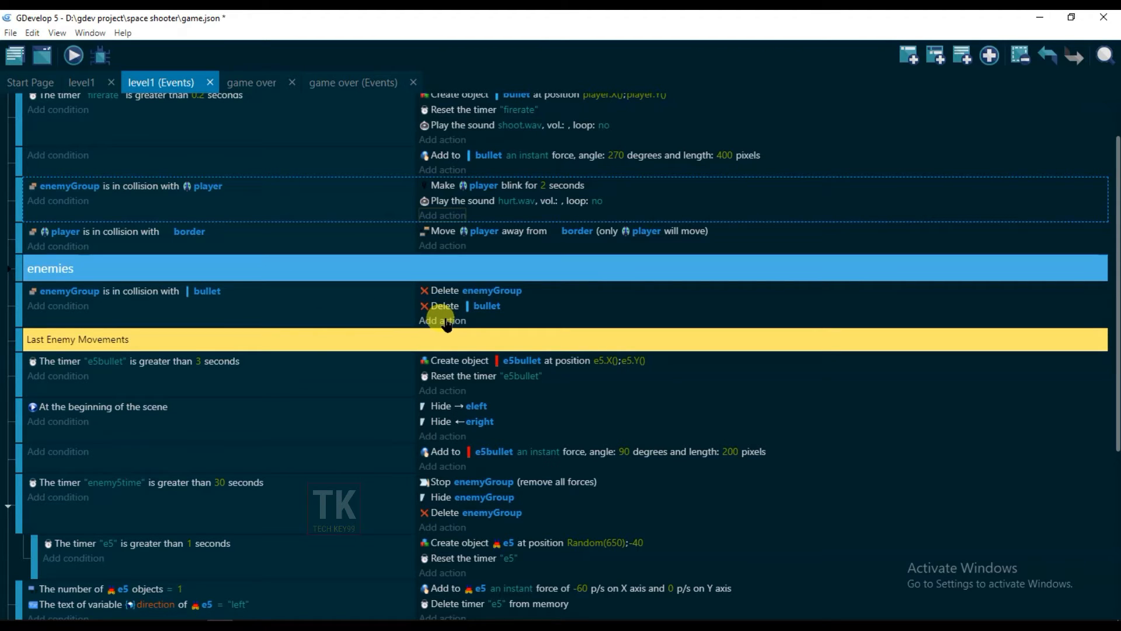
{"action": "left_click", "coordinate": [458, 203]}
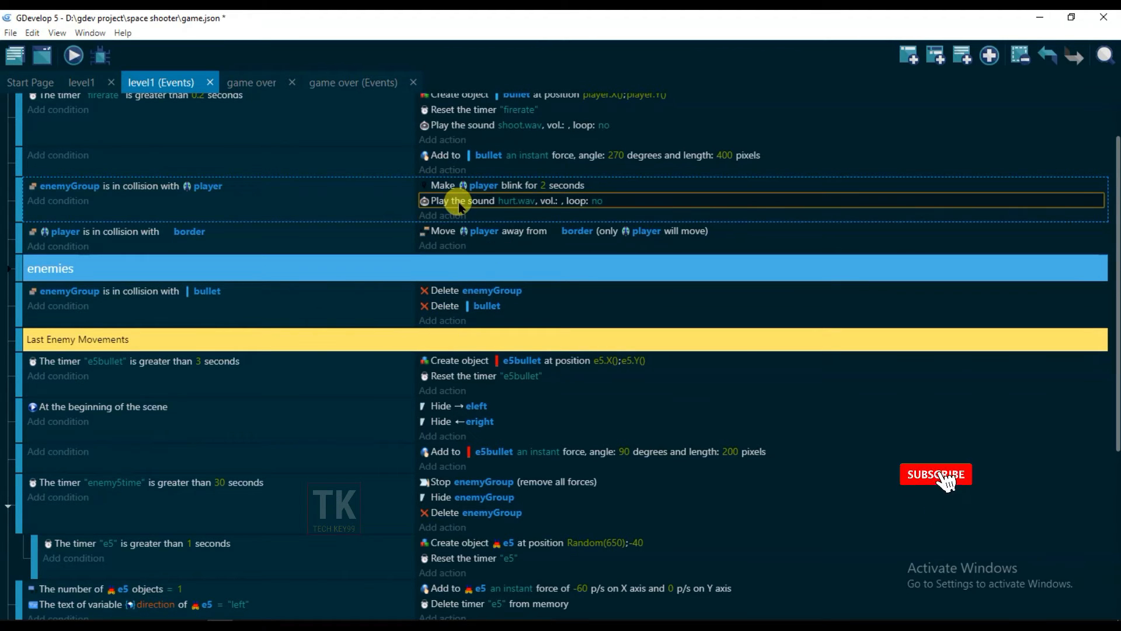
{"action": "right_click", "coordinate": [459, 202]}
{"action": "left_click", "coordinate": [472, 211]}
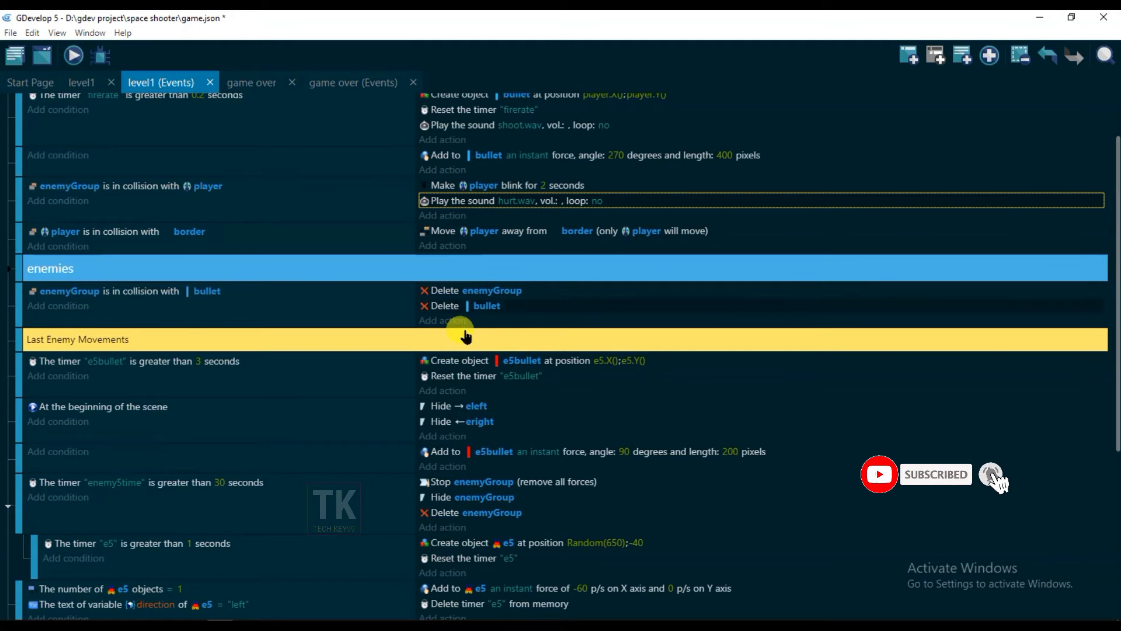
{"action": "left_click", "coordinate": [514, 320]}
Start a Play a sound action in the event where bullet collides with e5
{"action": "scroll", "coordinate": [319, 292], "scroll_direction": "down", "scroll_amount": 1}
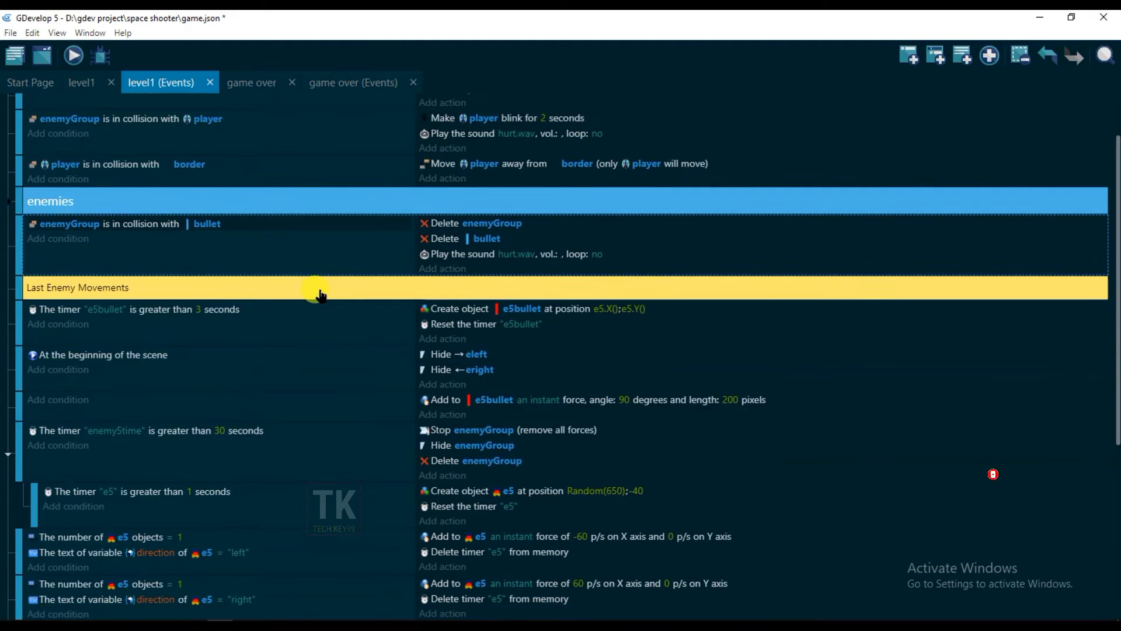
{"action": "scroll", "coordinate": [320, 295], "scroll_direction": "down", "scroll_amount": 1}
{"action": "scroll", "coordinate": [324, 287], "scroll_direction": "down", "scroll_amount": 1}
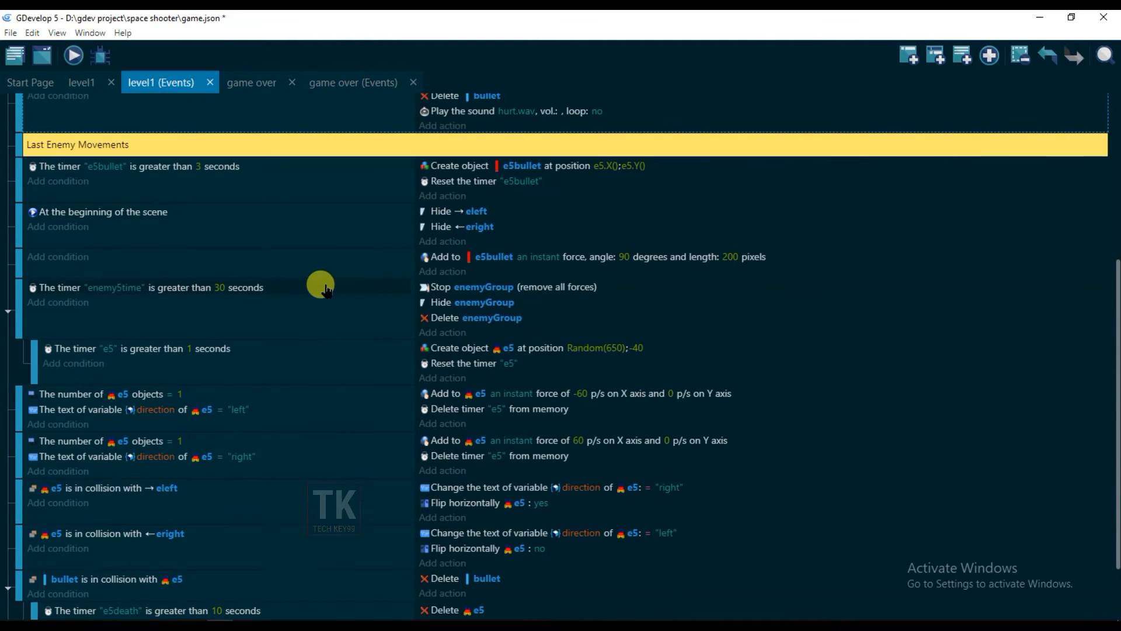
{"action": "scroll", "coordinate": [321, 287], "scroll_direction": "down", "scroll_amount": 1}
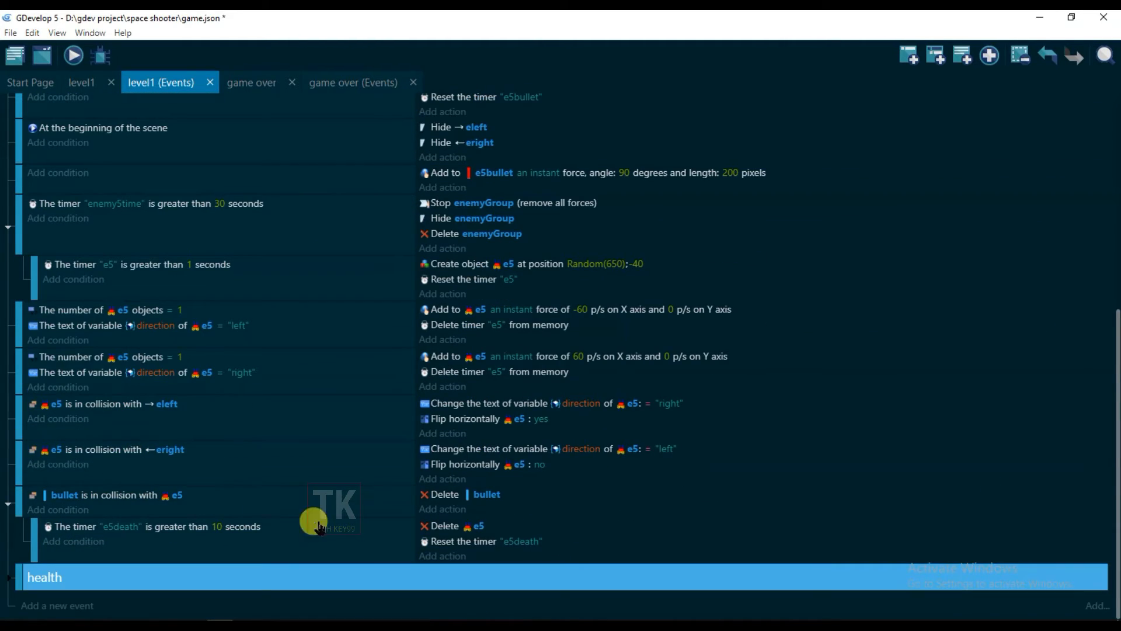
{"action": "left_click", "coordinate": [450, 509]}
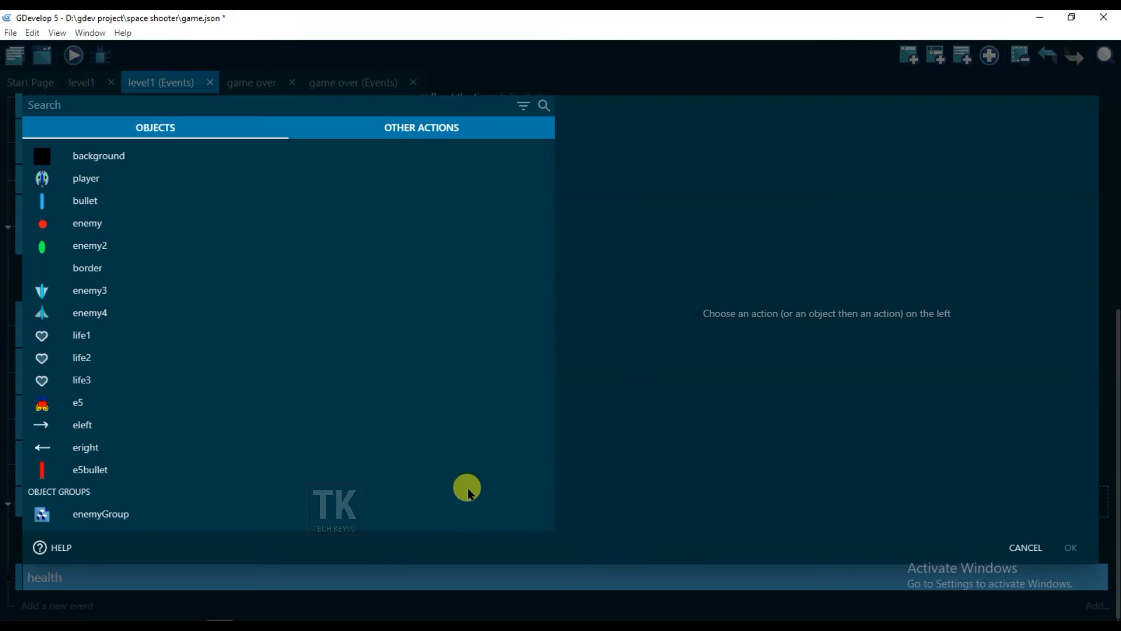
{"action": "left_click", "coordinate": [439, 133]}
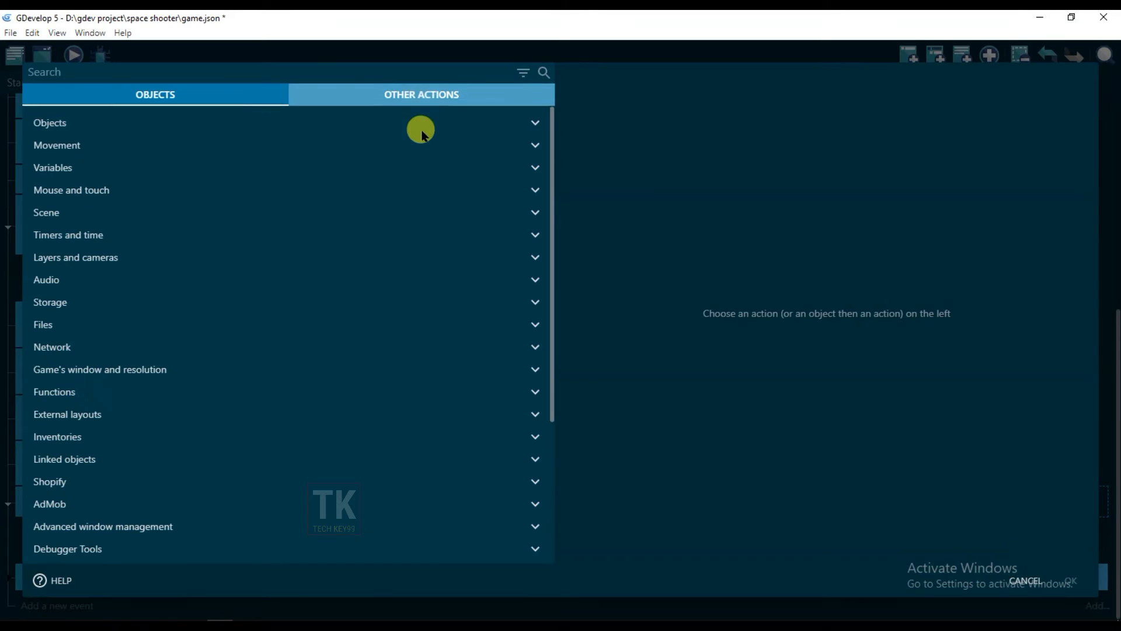
{"action": "left_click", "coordinate": [93, 282]}
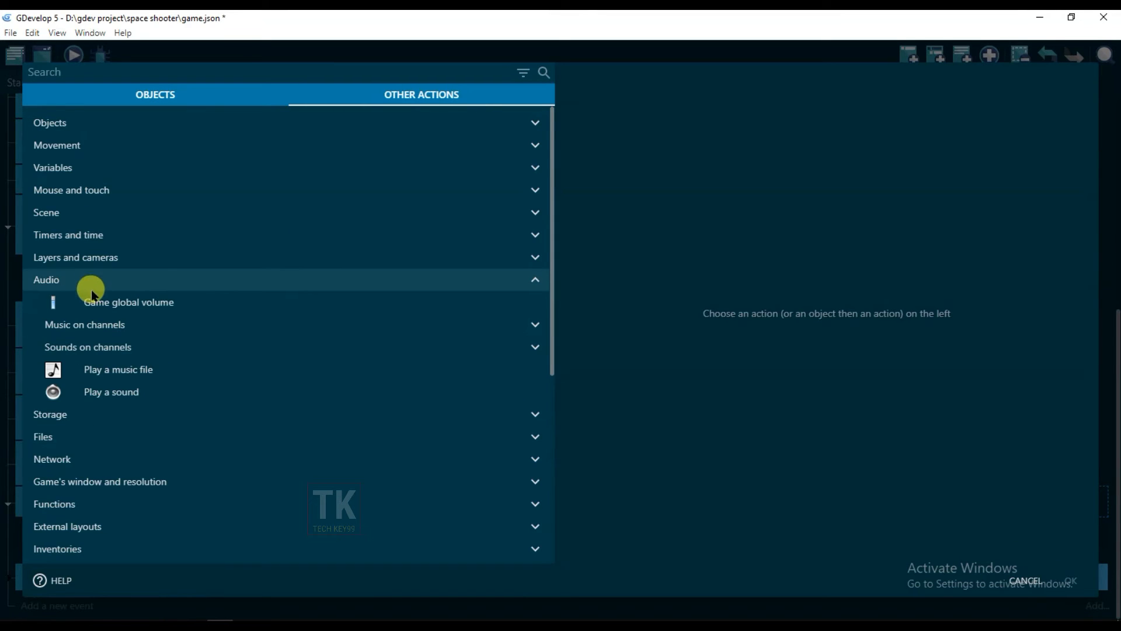
{"action": "left_click", "coordinate": [133, 395]}
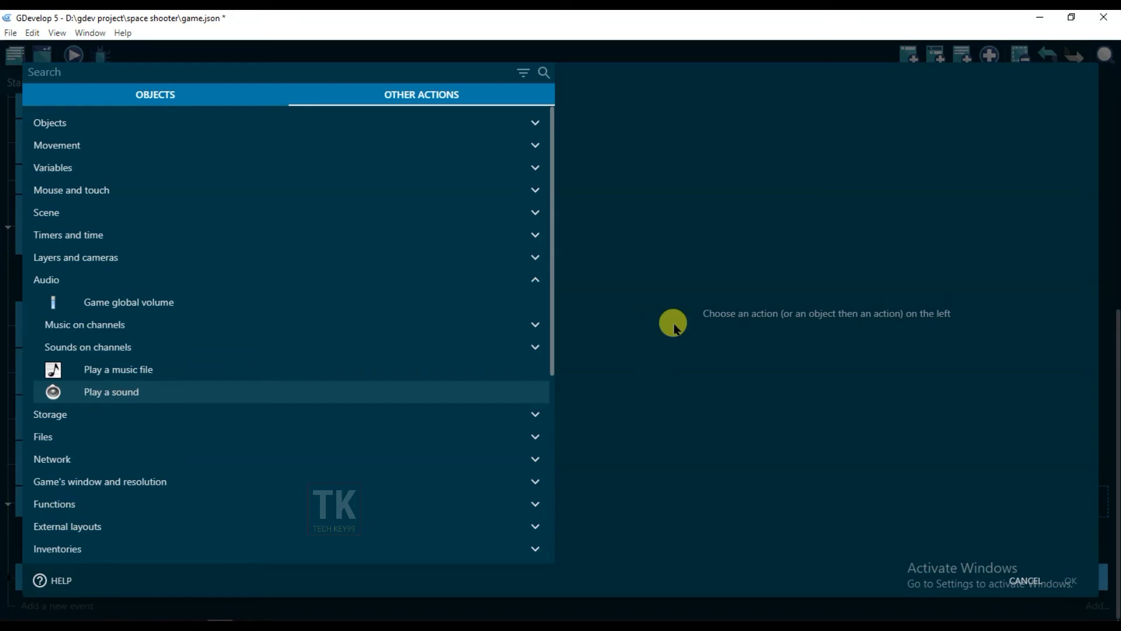
Create a new sound effect for the action, generating Hit/hurt variations up to Hit/hurt 12
{"action": "left_click", "coordinate": [1060, 119]}
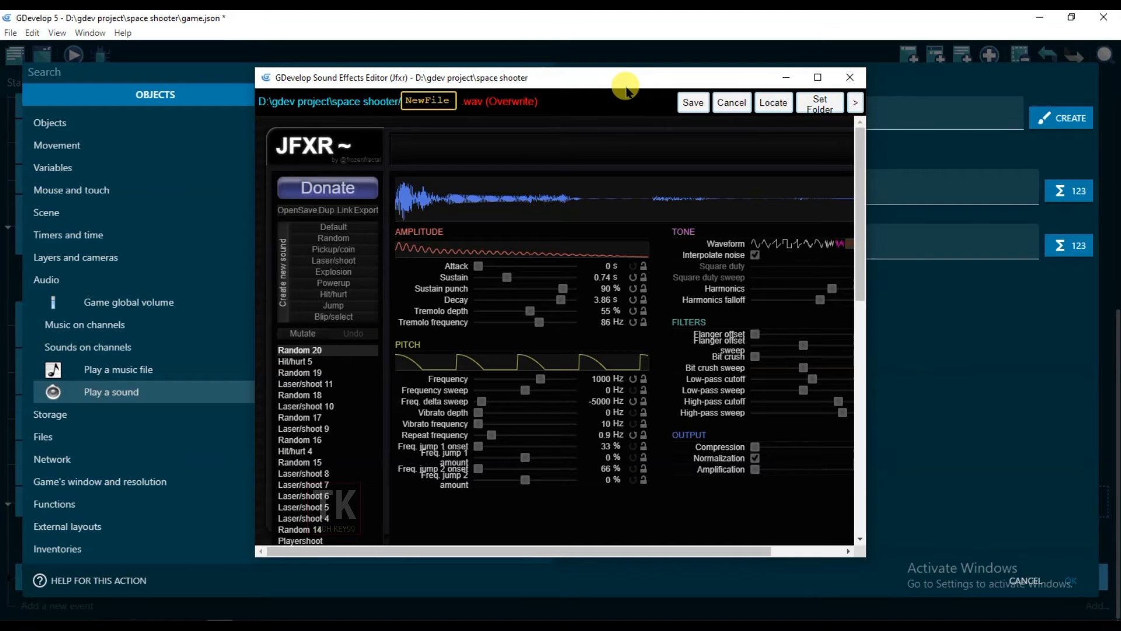
{"action": "left_click", "coordinate": [343, 295]}
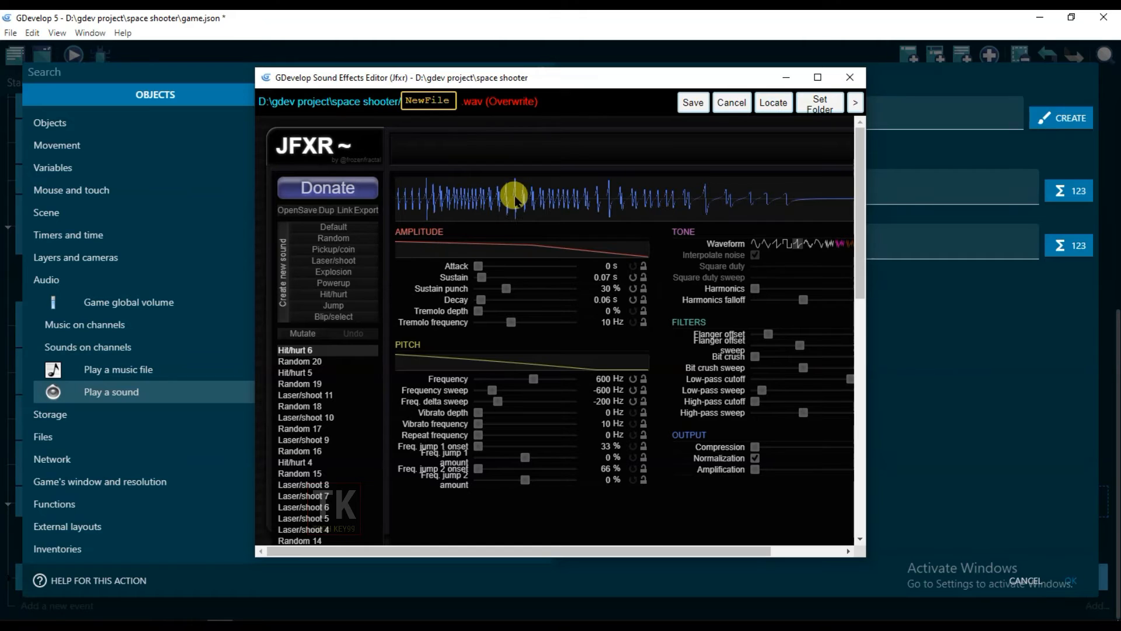
{"action": "left_click", "coordinate": [334, 295]}
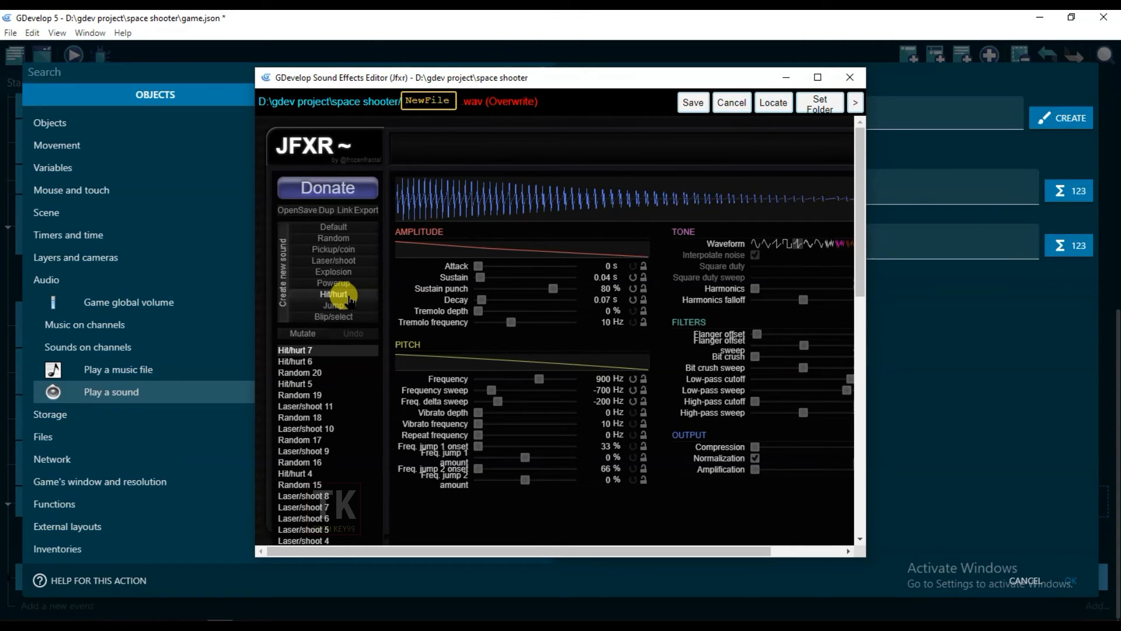
{"action": "left_click", "coordinate": [334, 294]}
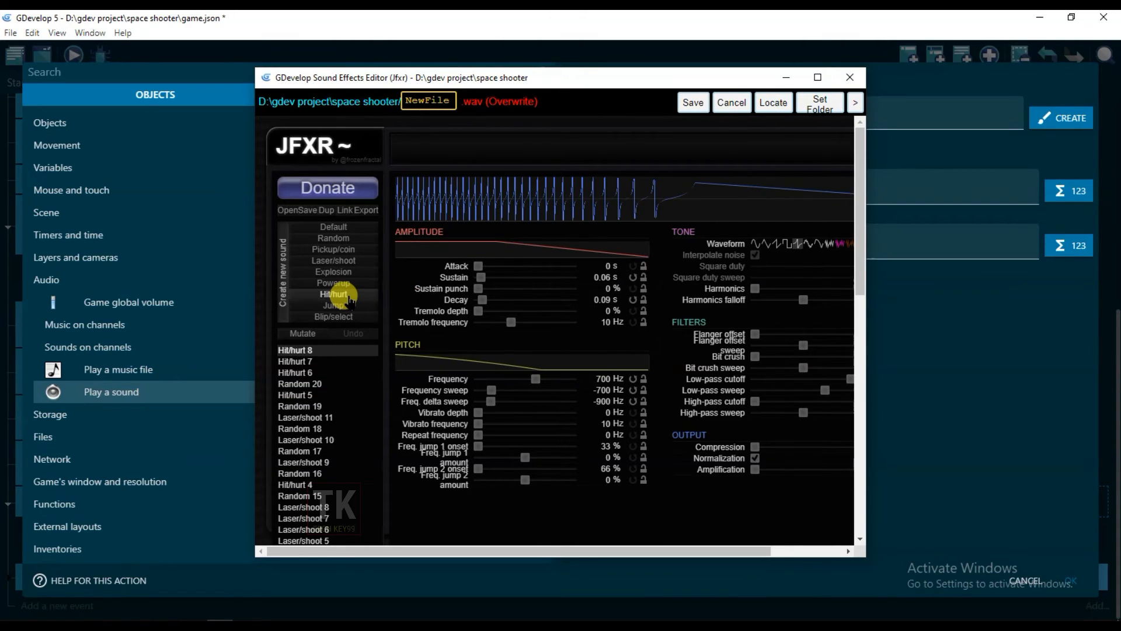
{"action": "left_click", "coordinate": [334, 294]}
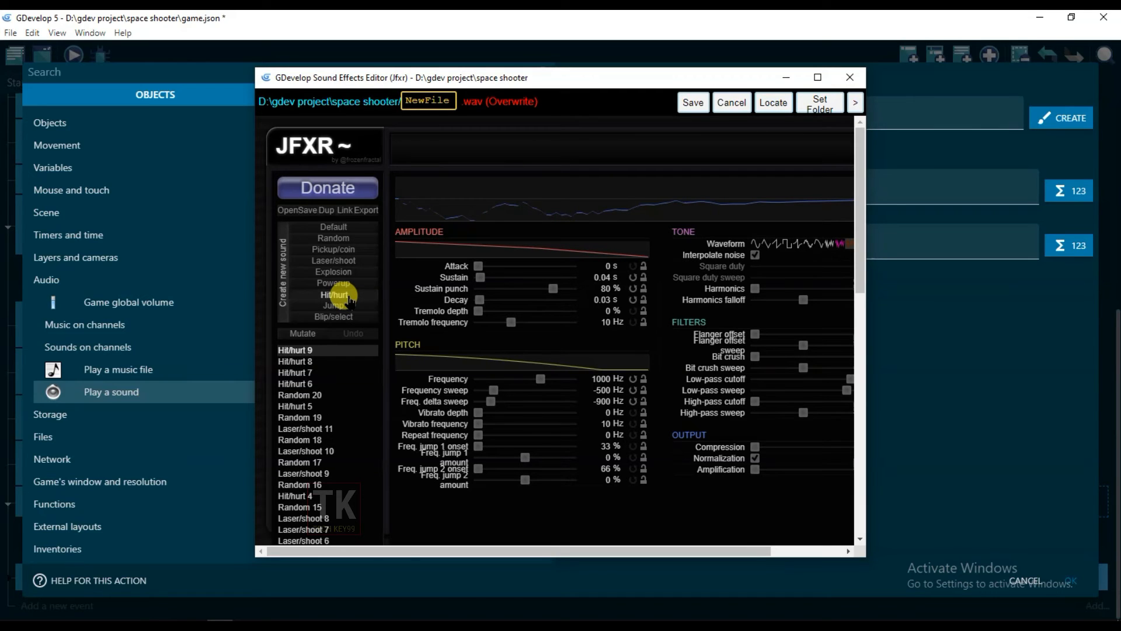
{"action": "left_click", "coordinate": [348, 299]}
{"action": "left_click", "coordinate": [349, 299]}
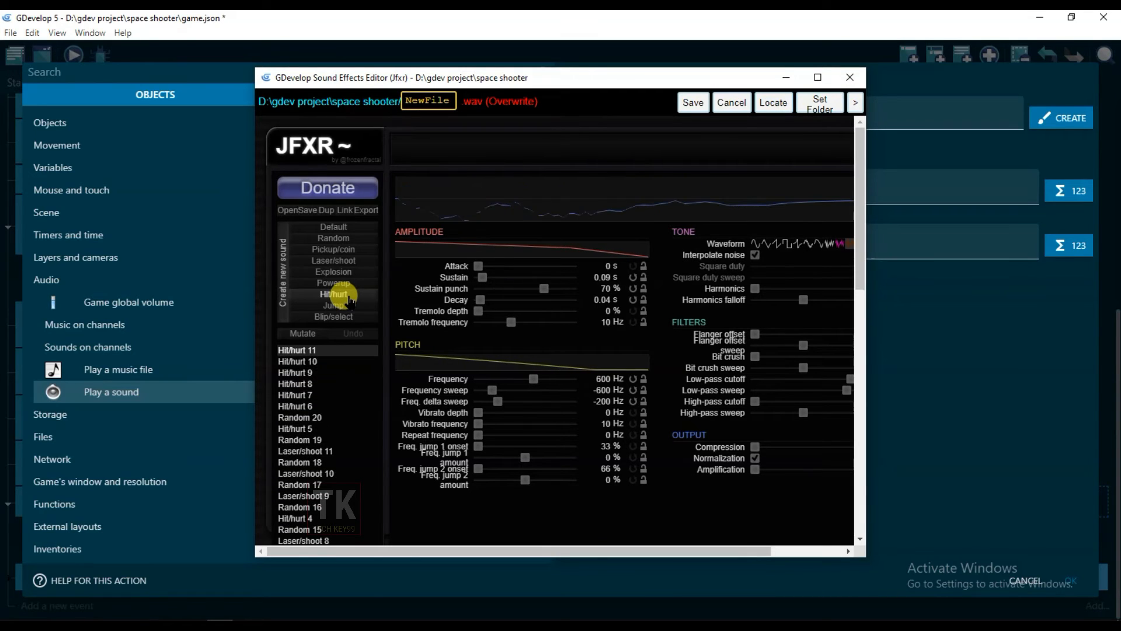
{"action": "left_click", "coordinate": [349, 299]}
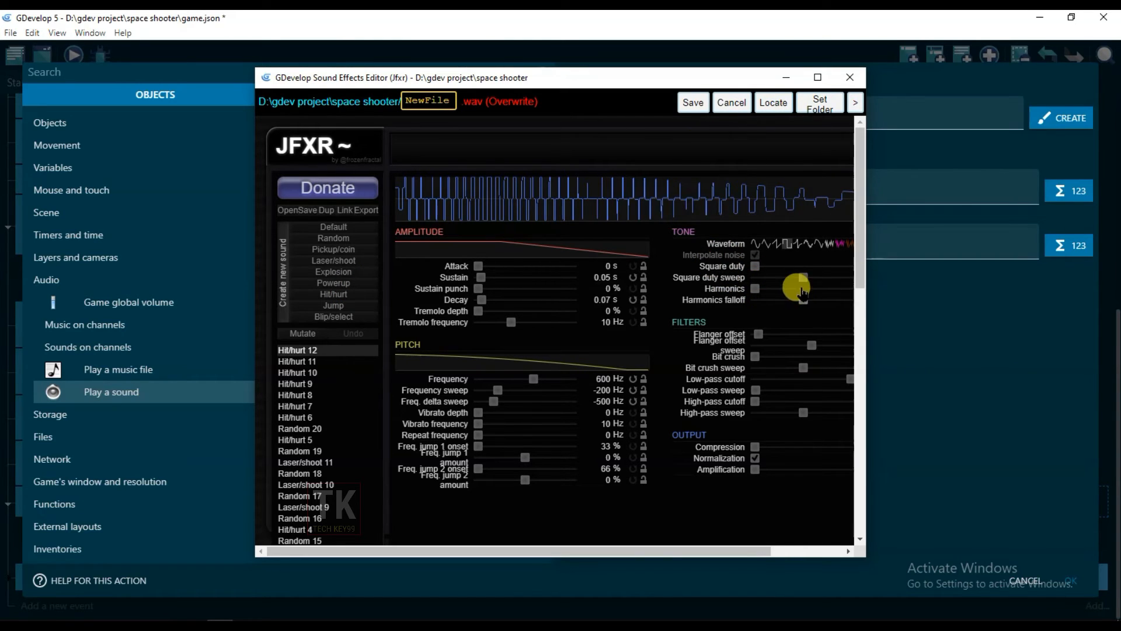
Lower the sound's square duty sweep and harmonics falloff, add harmonics, and set frequency to about 1341 Hz and delta sweep to about -3.2 Hz
{"action": "left_click", "coordinate": [787, 277]}
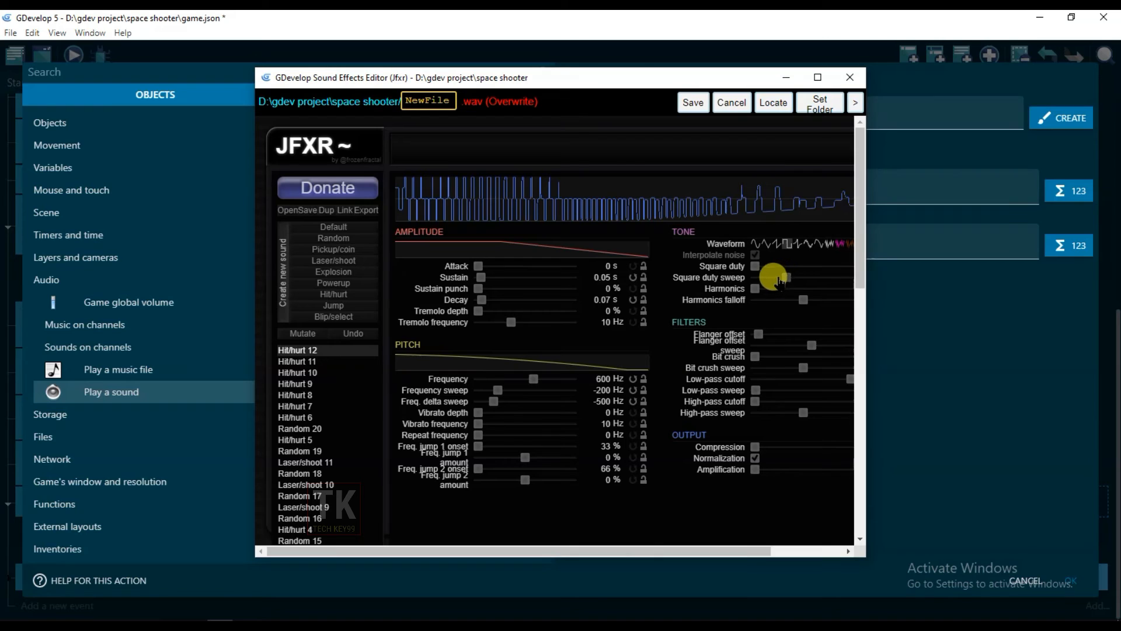
{"action": "left_click_drag", "start_coordinate": [780, 281], "coordinate": [780, 308]}
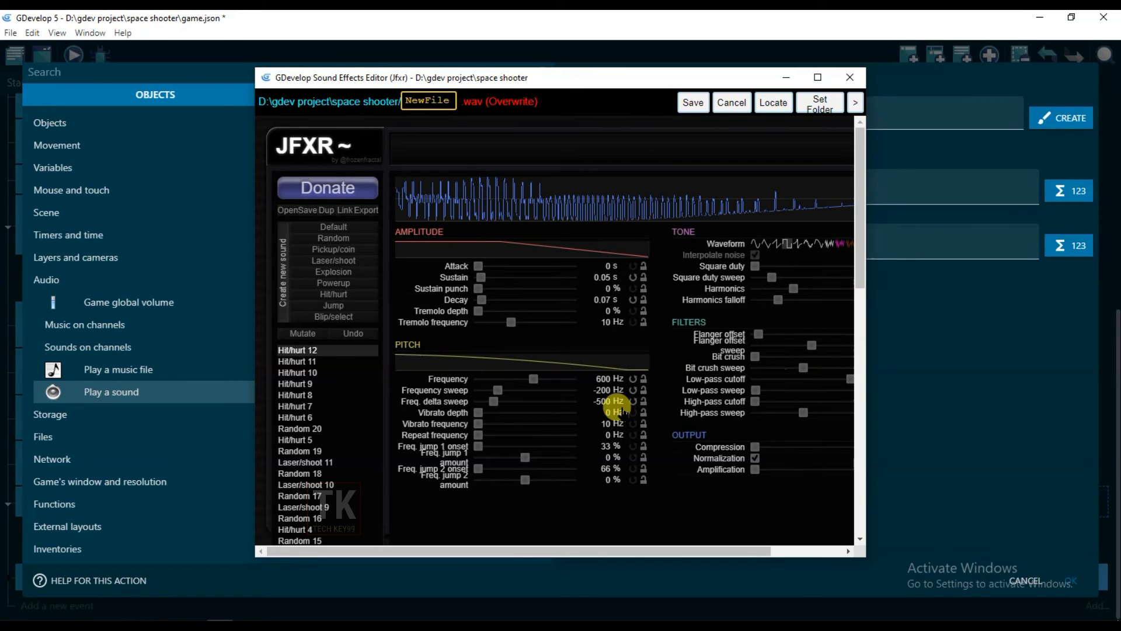
{"action": "left_click_drag", "start_coordinate": [533, 384], "coordinate": [518, 404]}
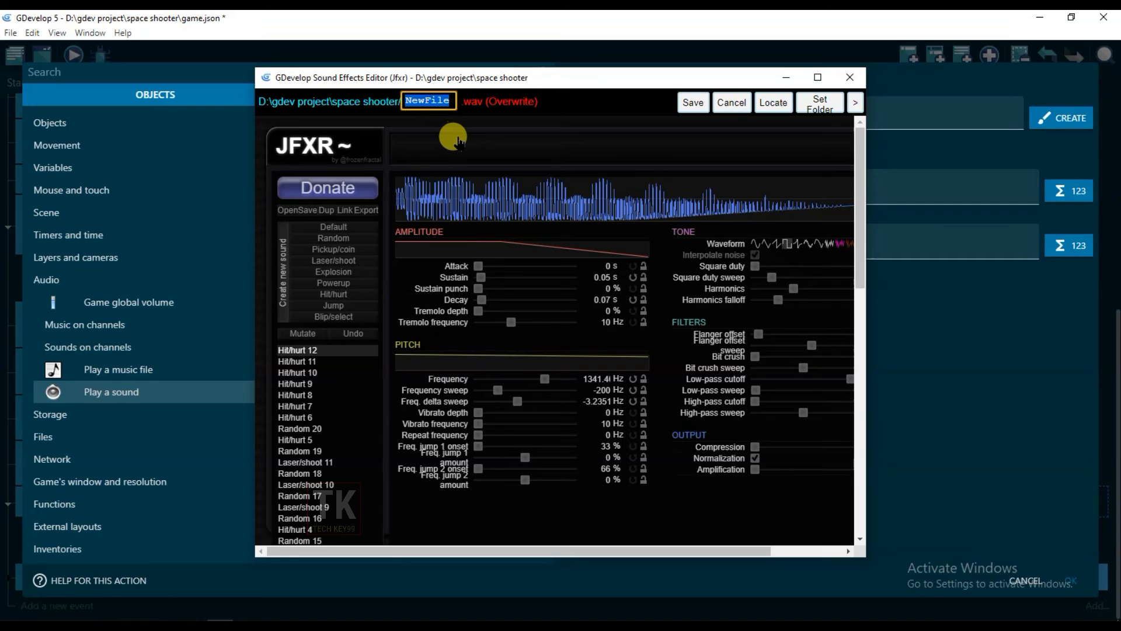
Save the sound effect as bosshurt.wav and confirm the Play a sound action
{"action": "type", "text": "bosshurt"}
{"action": "left_click", "coordinate": [691, 104]}
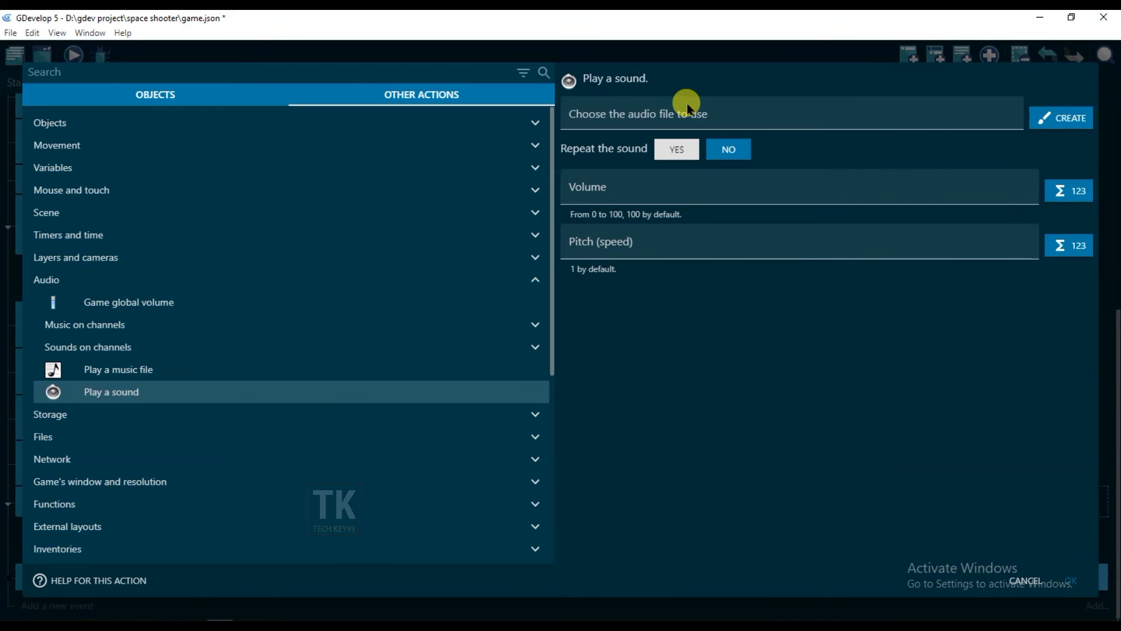
{"action": "left_click", "coordinate": [1079, 579]}
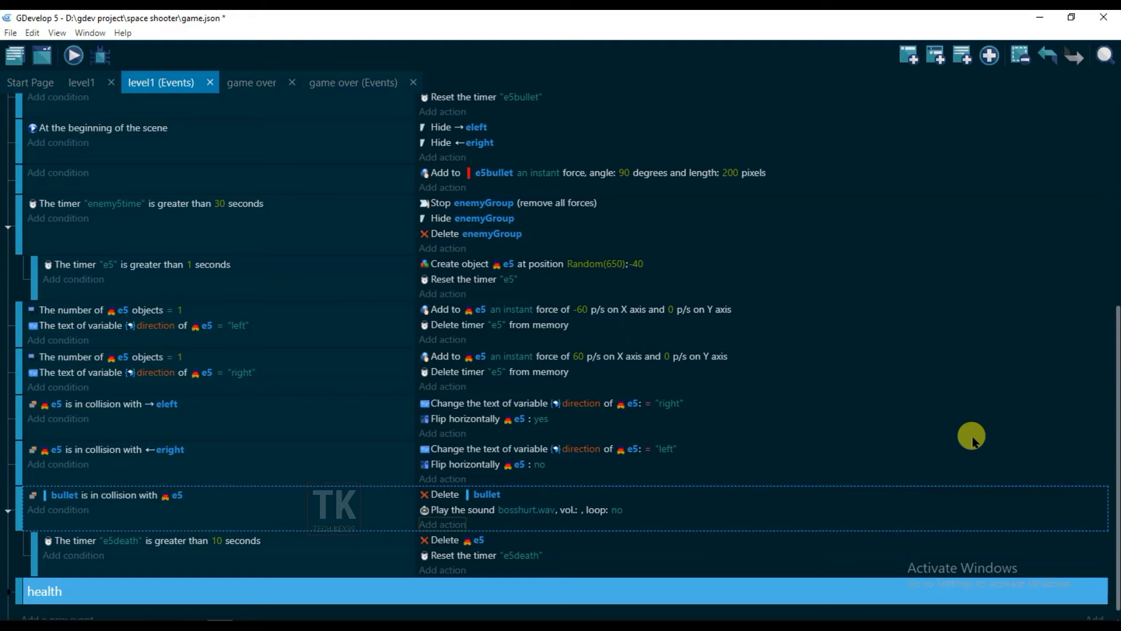
Preview the game and steer the ship left and right through the enemies to the boss to test the sound effects
{"action": "scroll", "coordinate": [399, 205], "scroll_direction": "up", "scroll_amount": 6}
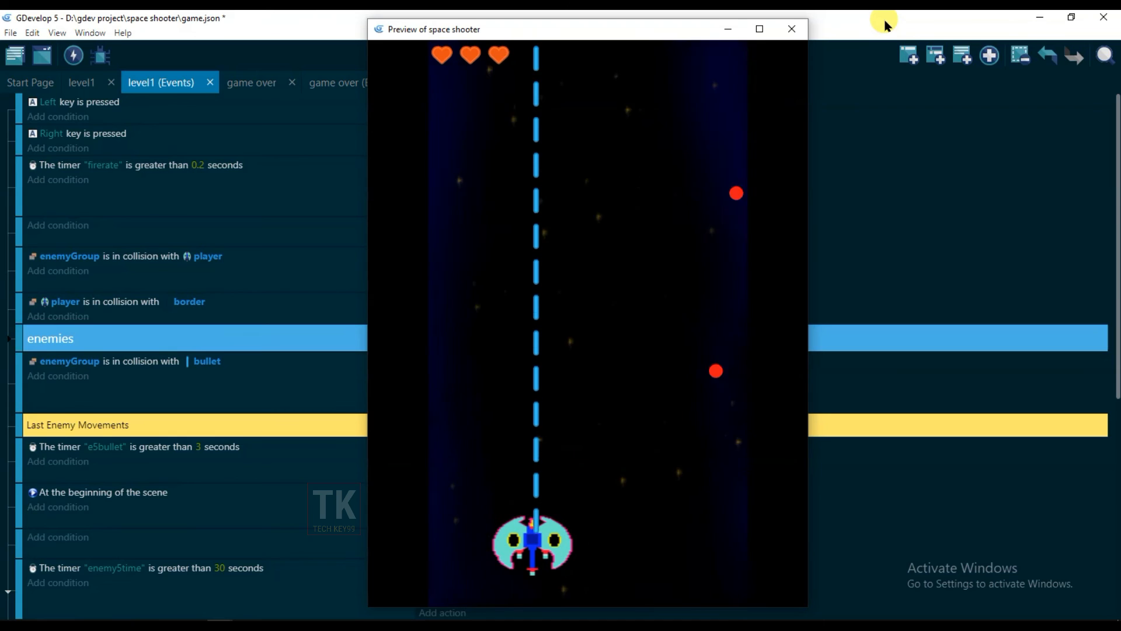
{"action": "key", "text": "Right"}
{"action": "key", "text": "Left"}
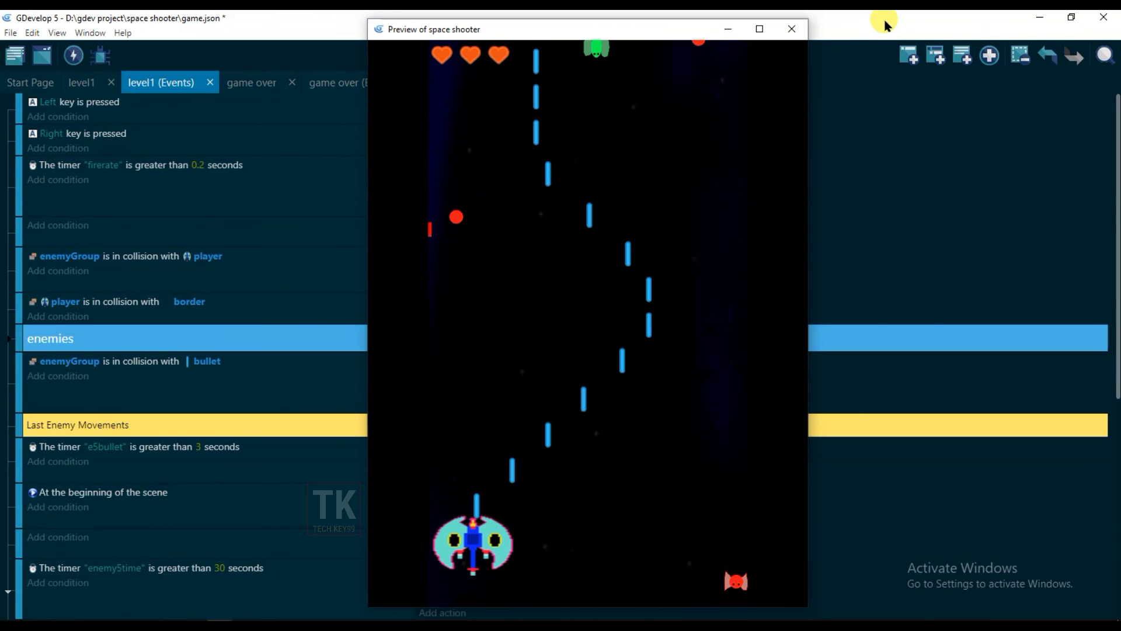
{"action": "key", "text": "Right"}
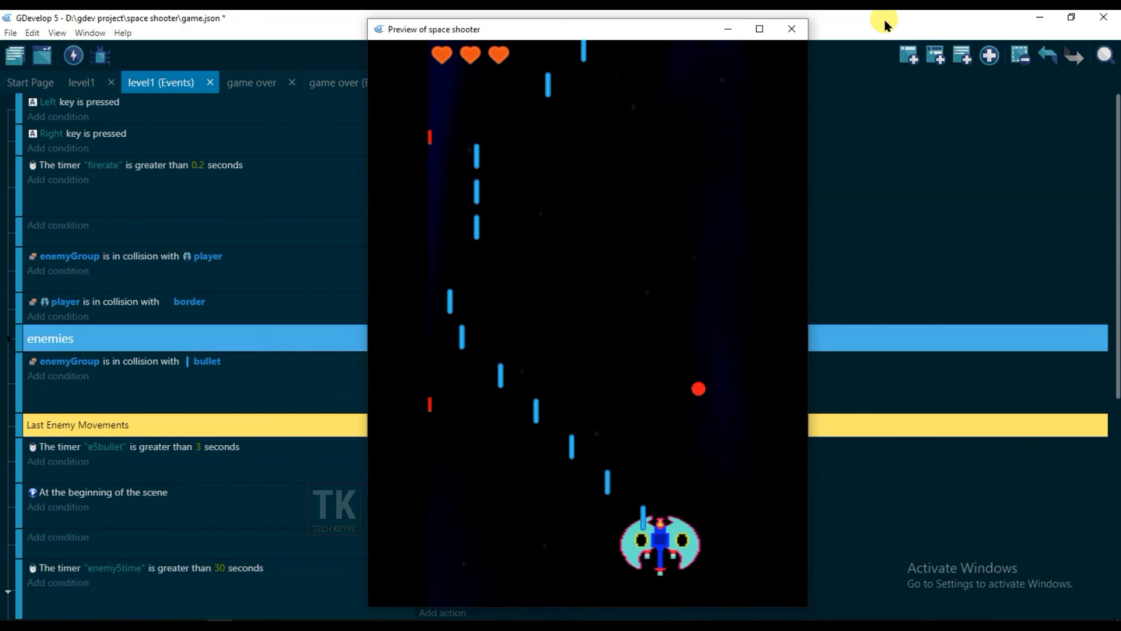
{"action": "key", "text": "Left"}
{"action": "key", "text": "Left"}
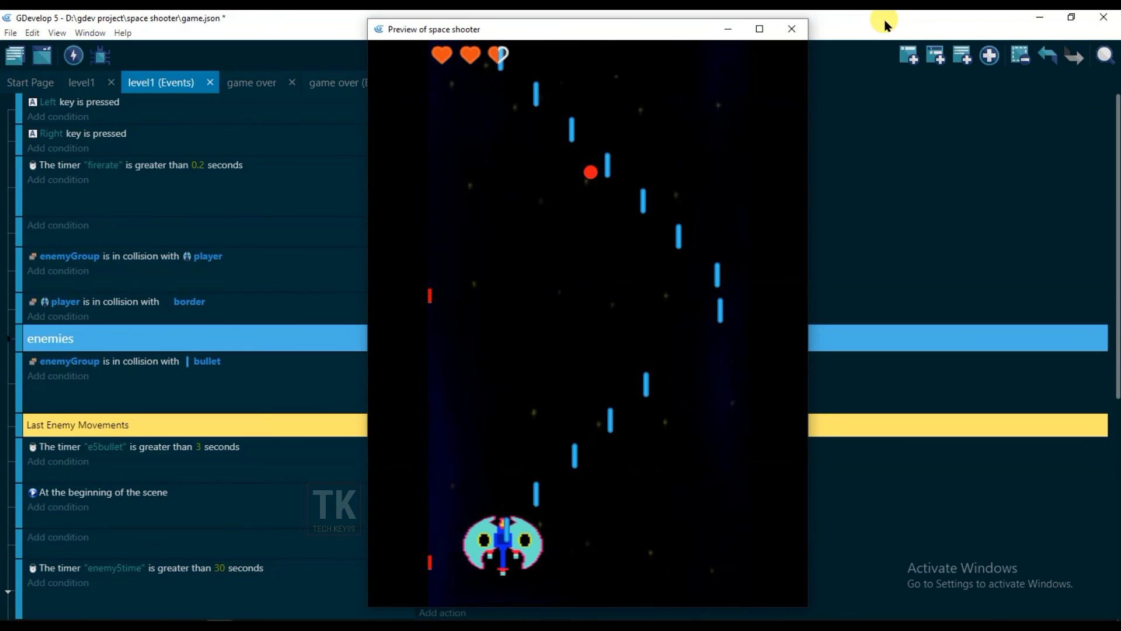
{"action": "key", "text": "Right"}
{"action": "key", "text": "Right"}
{"action": "key", "text": "Left"}
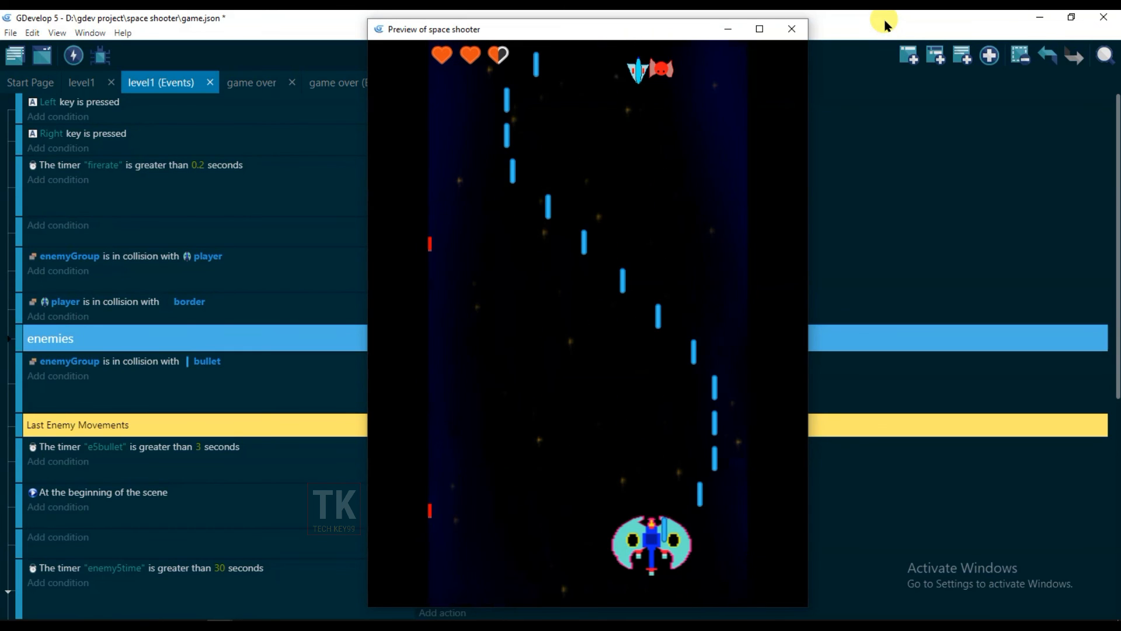
{"action": "key", "text": "Left"}
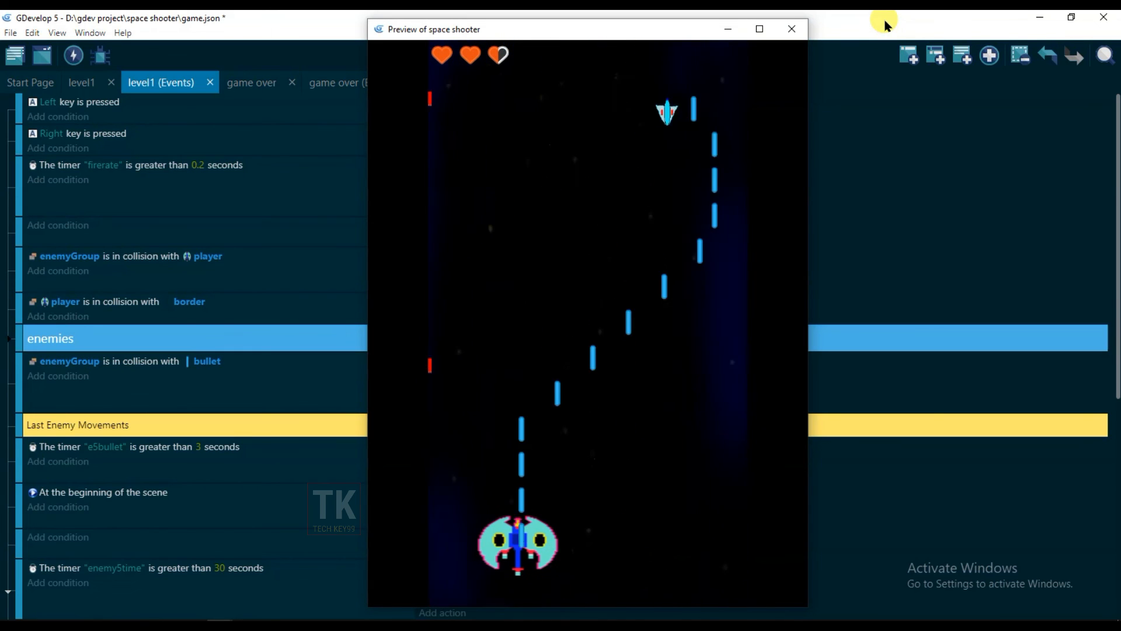
{"action": "key", "text": "Right"}
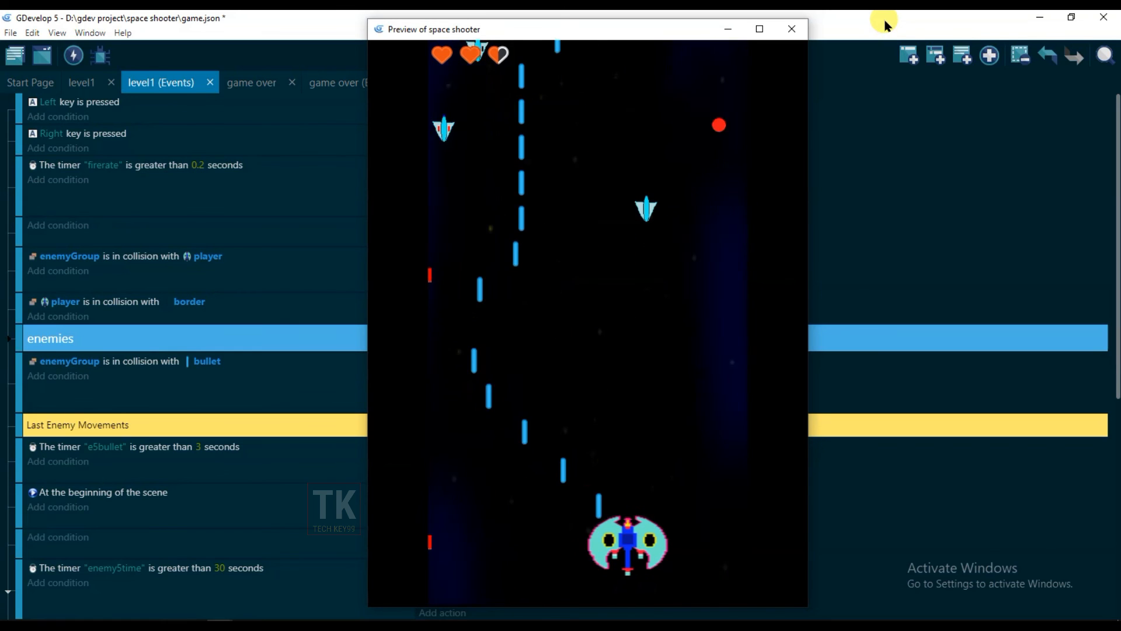
{"action": "key", "text": "Left"}
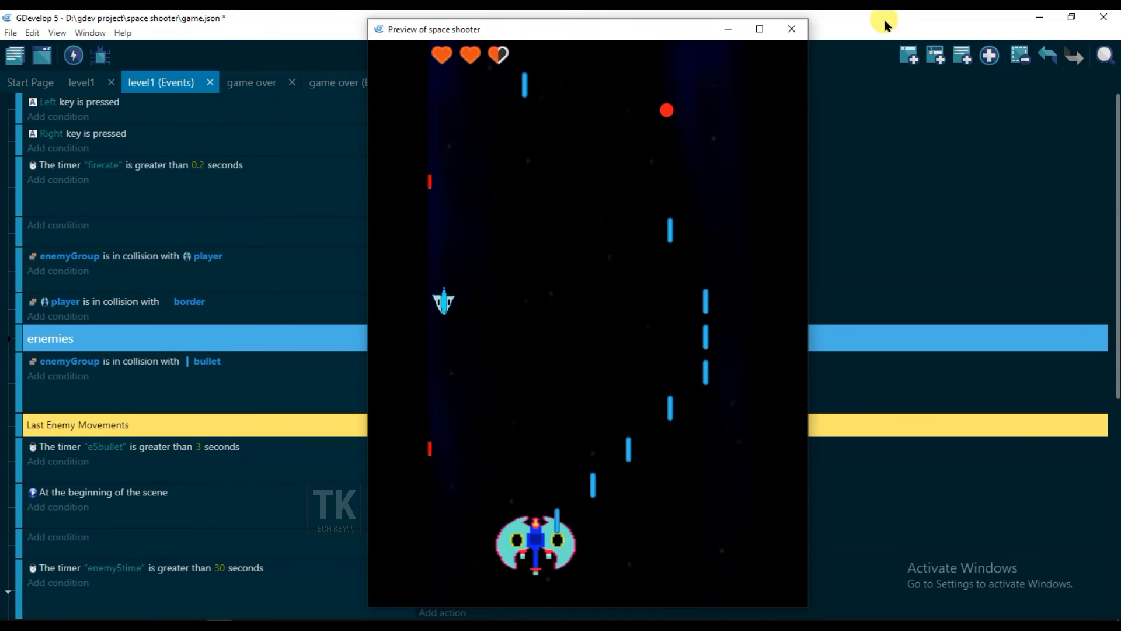
{"action": "key", "text": "Right"}
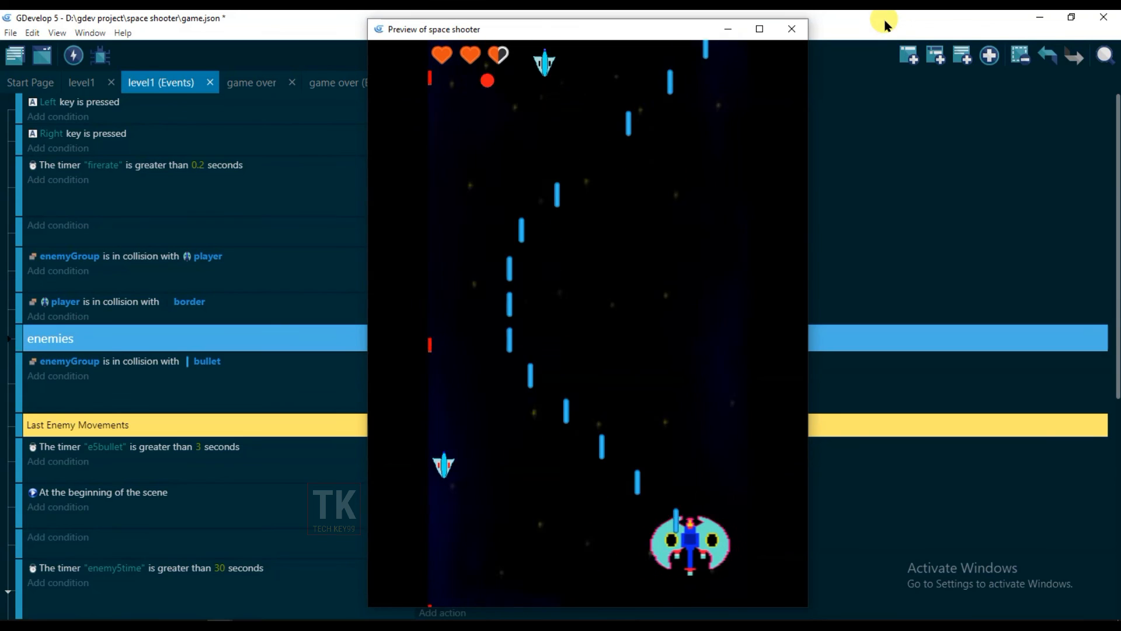
{"action": "key", "text": "Left"}
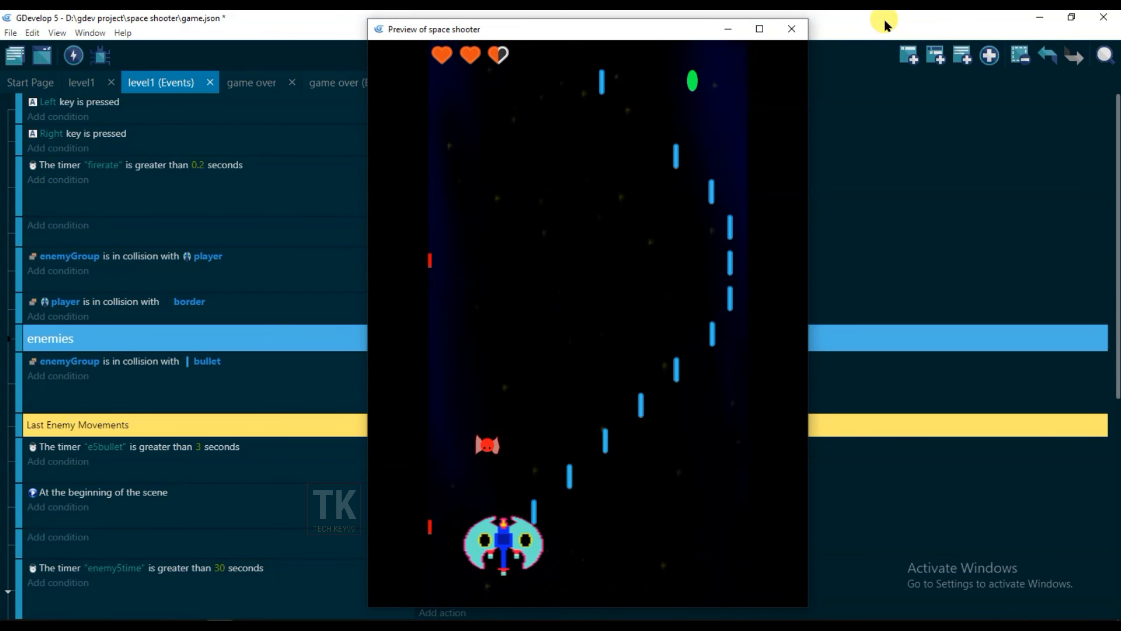
{"action": "key", "text": "Right"}
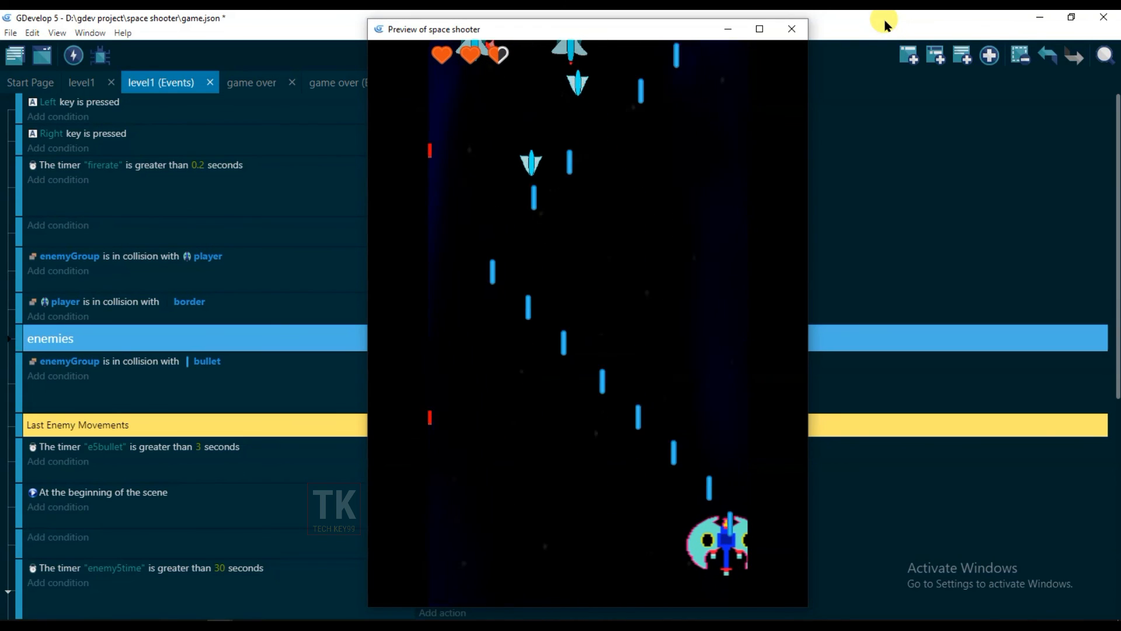
{"action": "key", "text": "Left"}
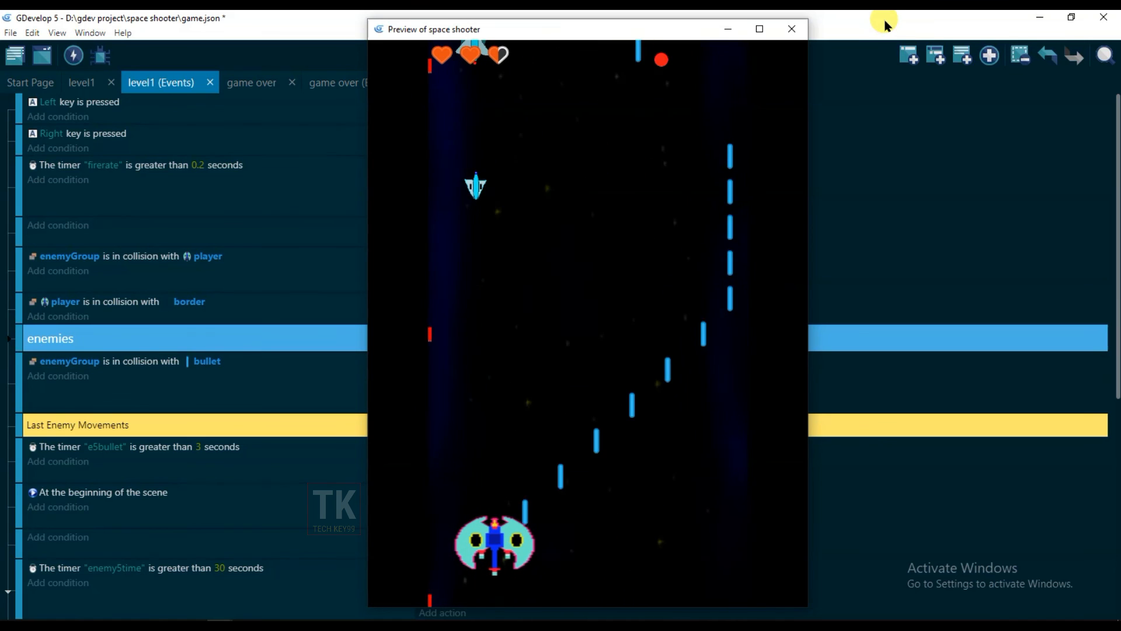
{"action": "key", "text": "Right"}
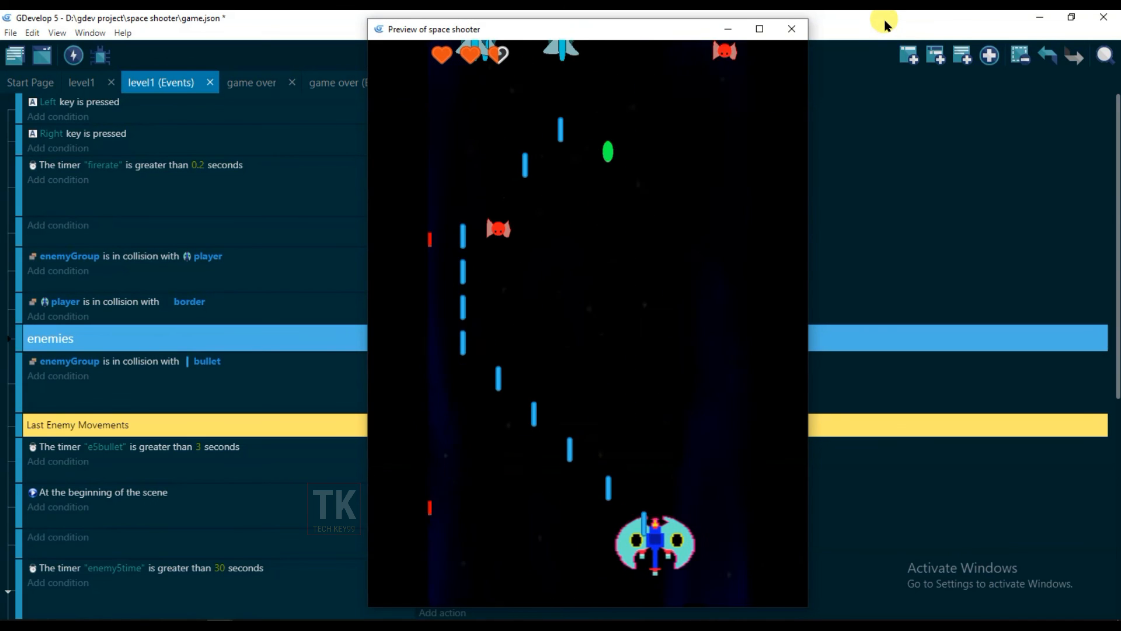
{"action": "key", "text": "Left"}
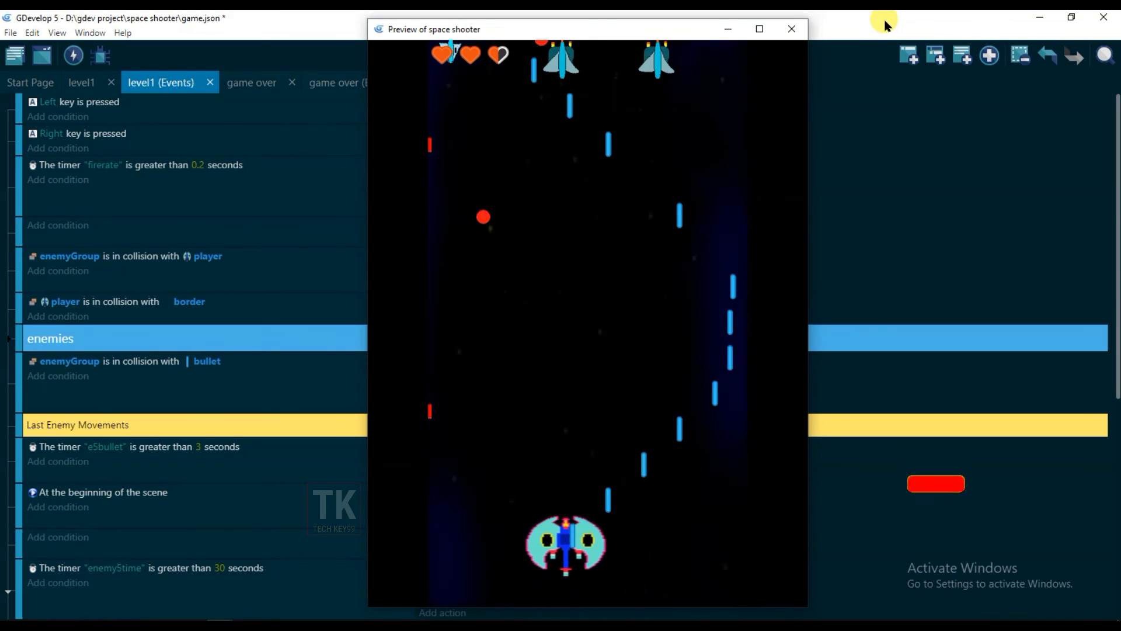
{"action": "key", "text": "Right"}
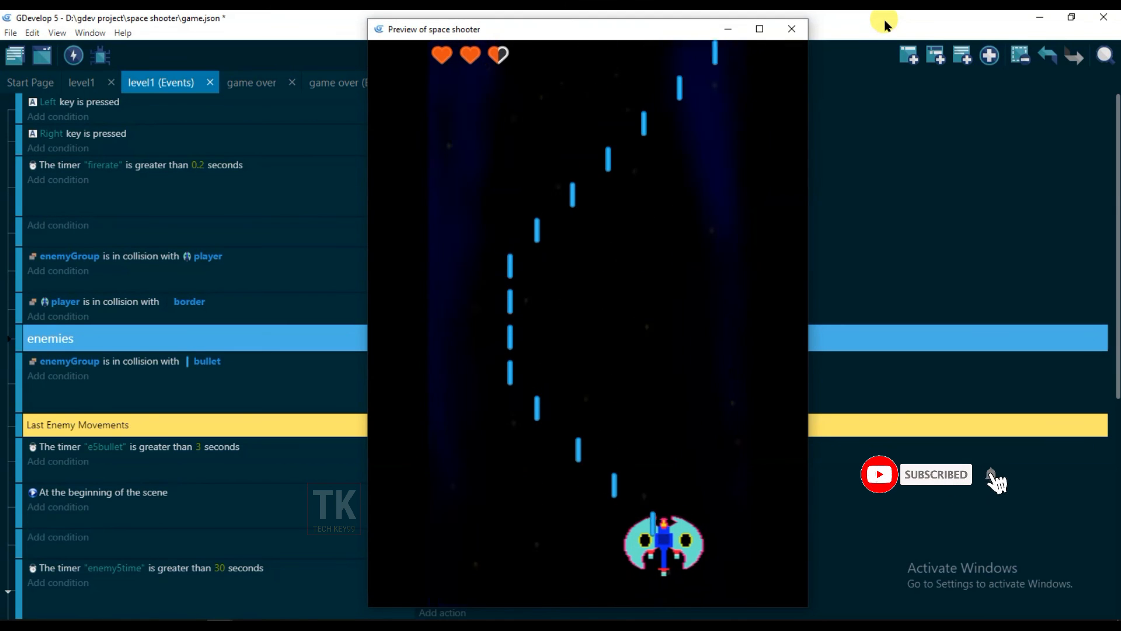
{"action": "key", "text": "Left"}
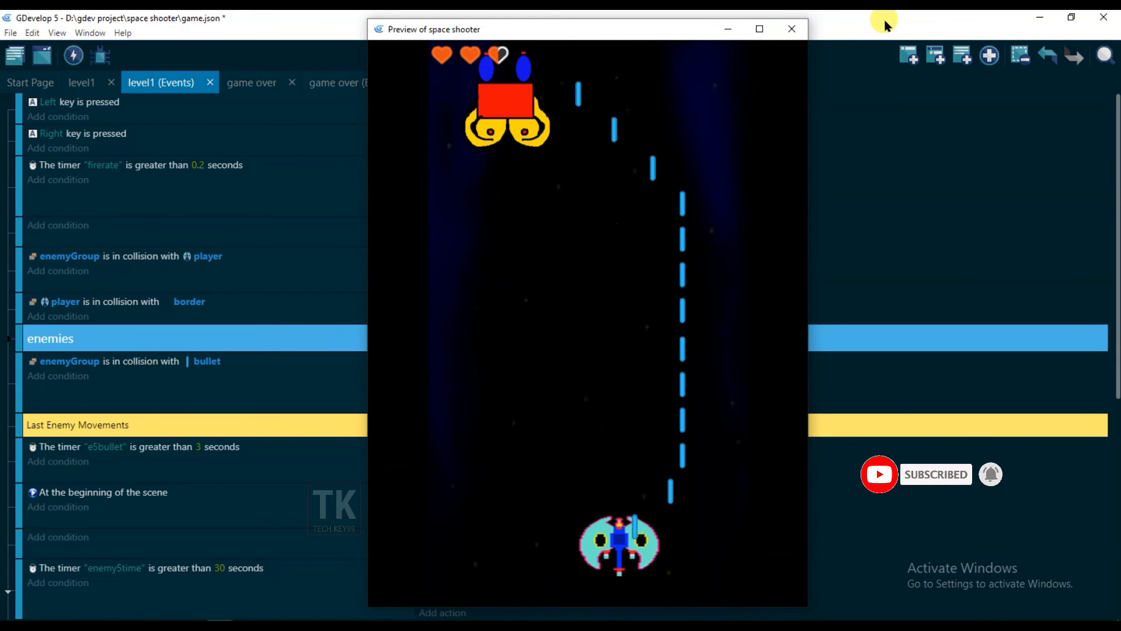
{"action": "key", "text": "Right"}
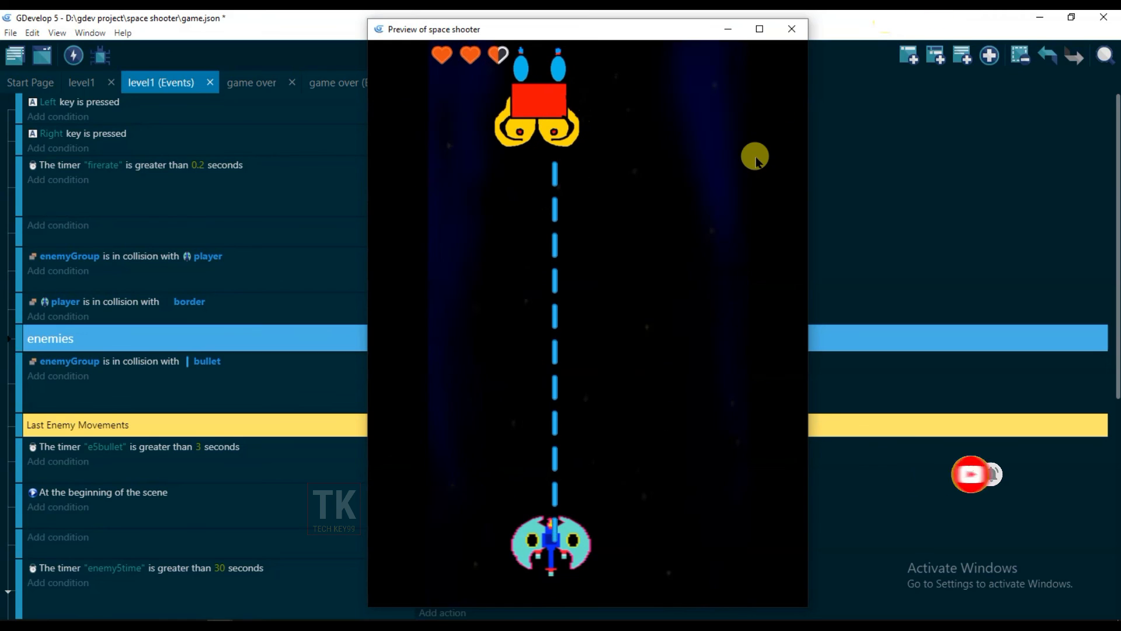